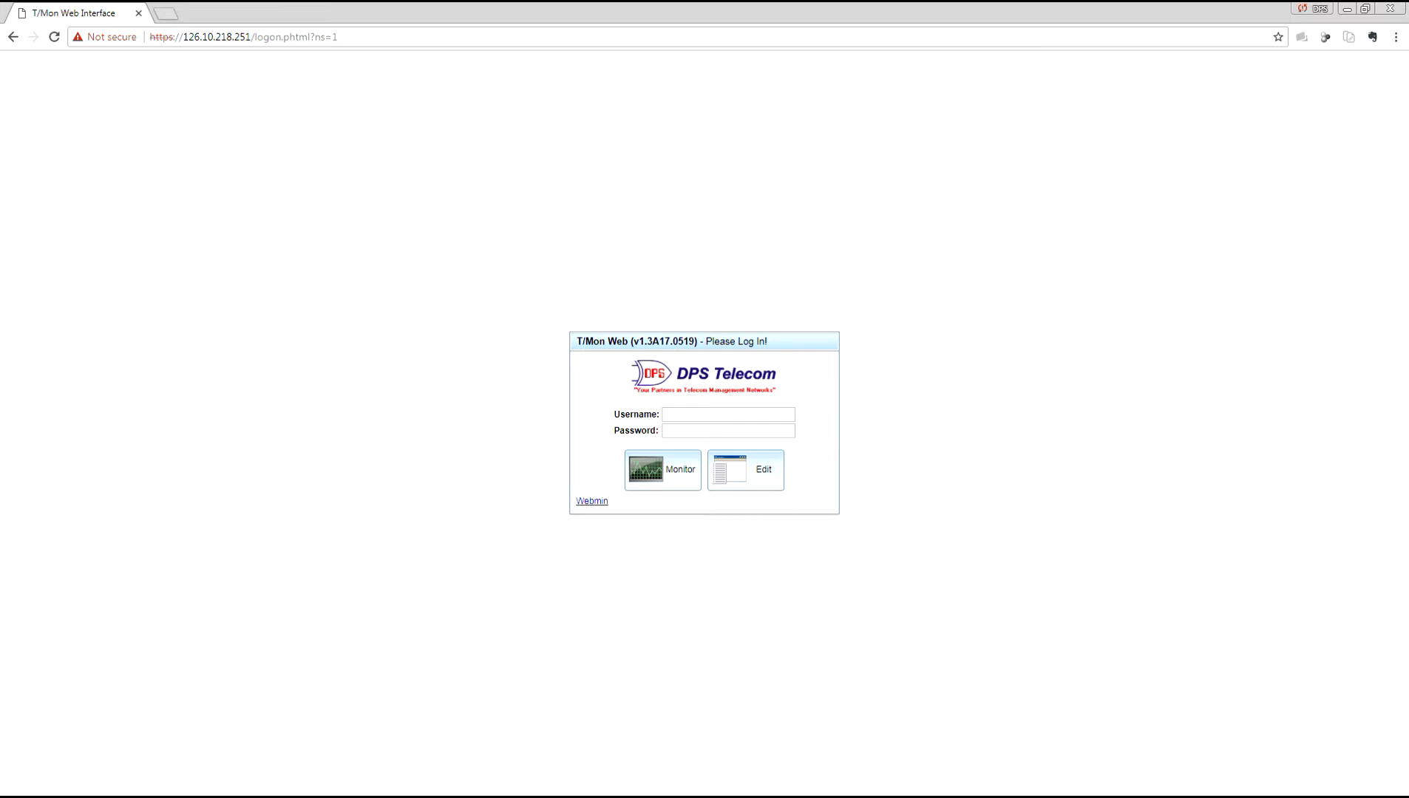
- Enter the username and password and log in to the T/Mon editing side
click(756, 410)
text(s)
key(Tab)
click(762, 481)
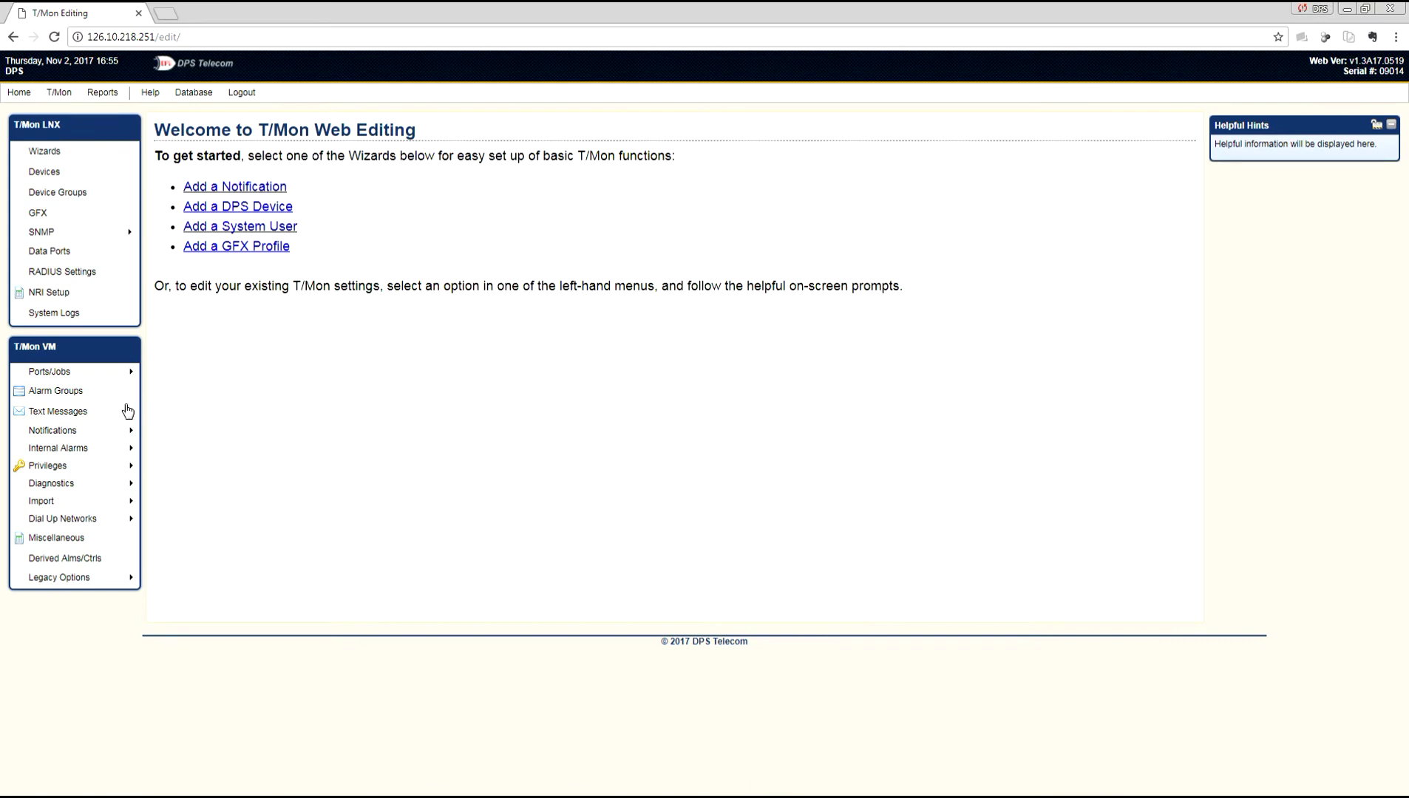
- From GFX settings, add a new profile entry called Main, select it and edit its map
click(69, 214)
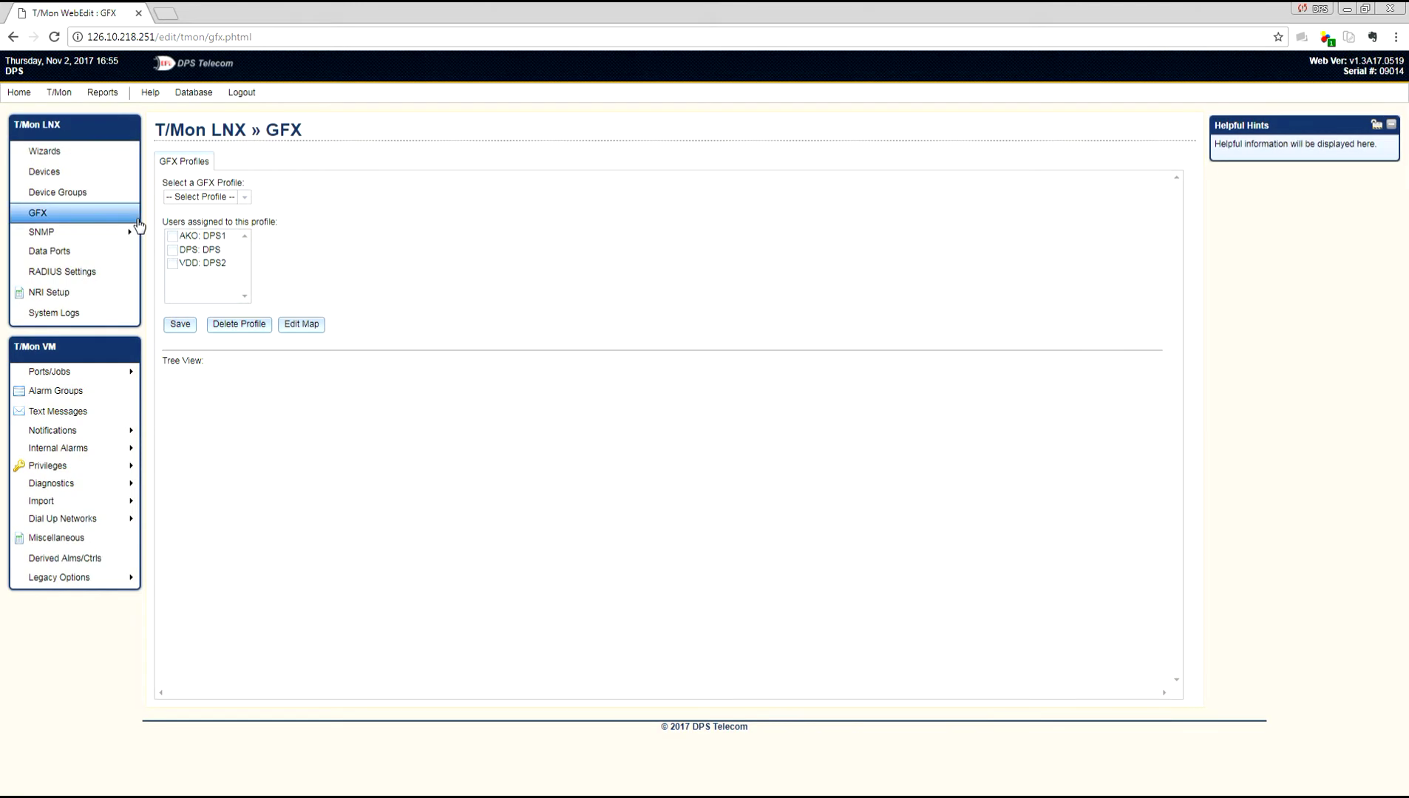
click(239, 197)
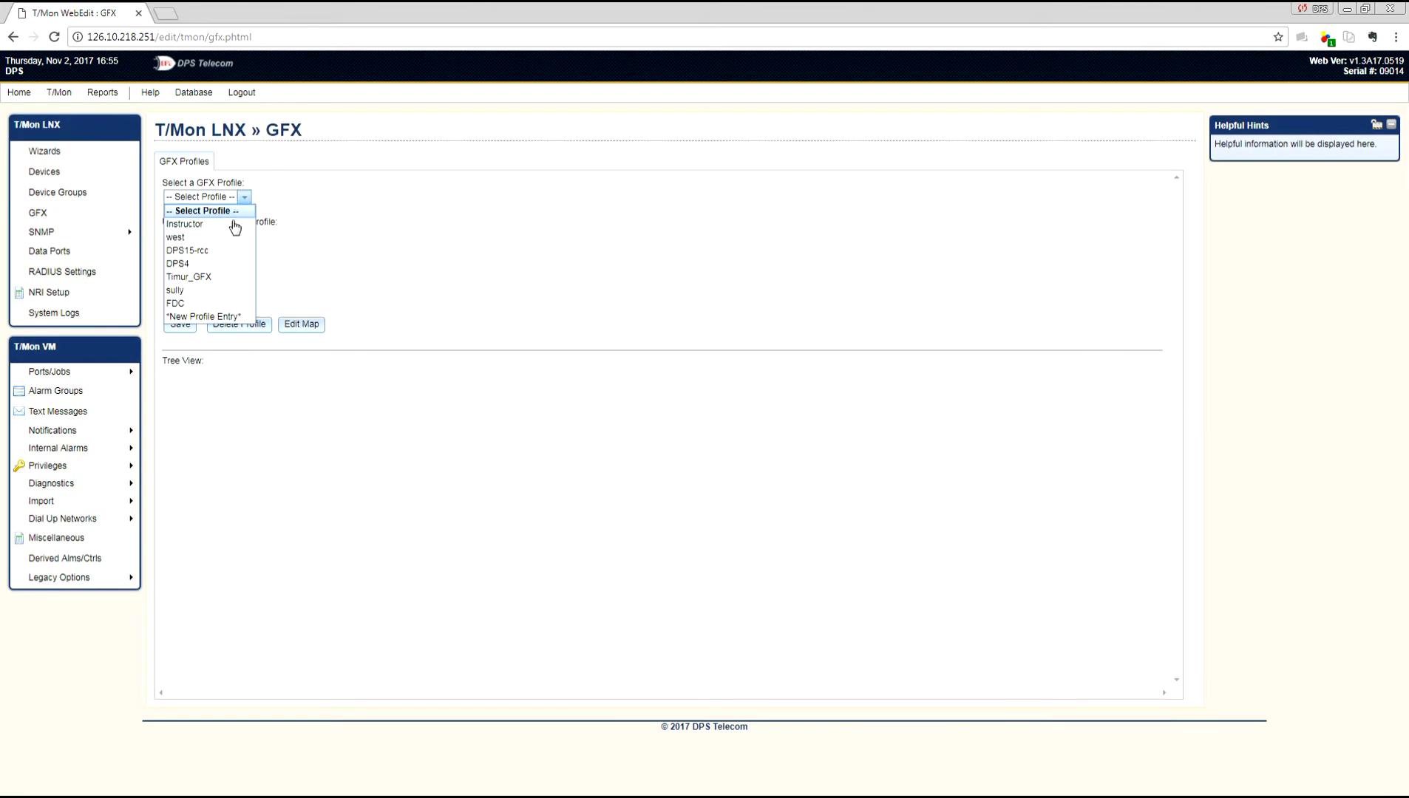
click(226, 316)
text(Main)
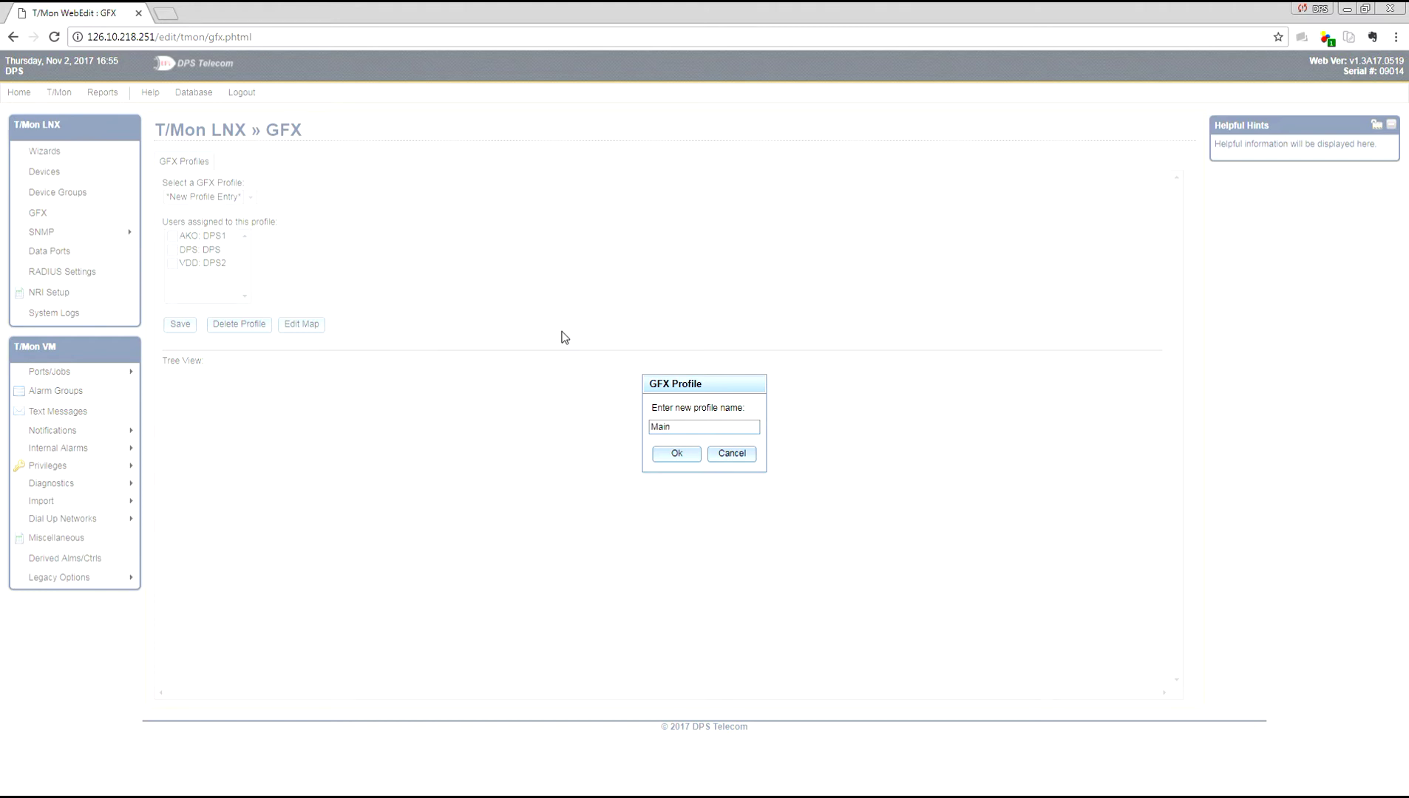
click(672, 453)
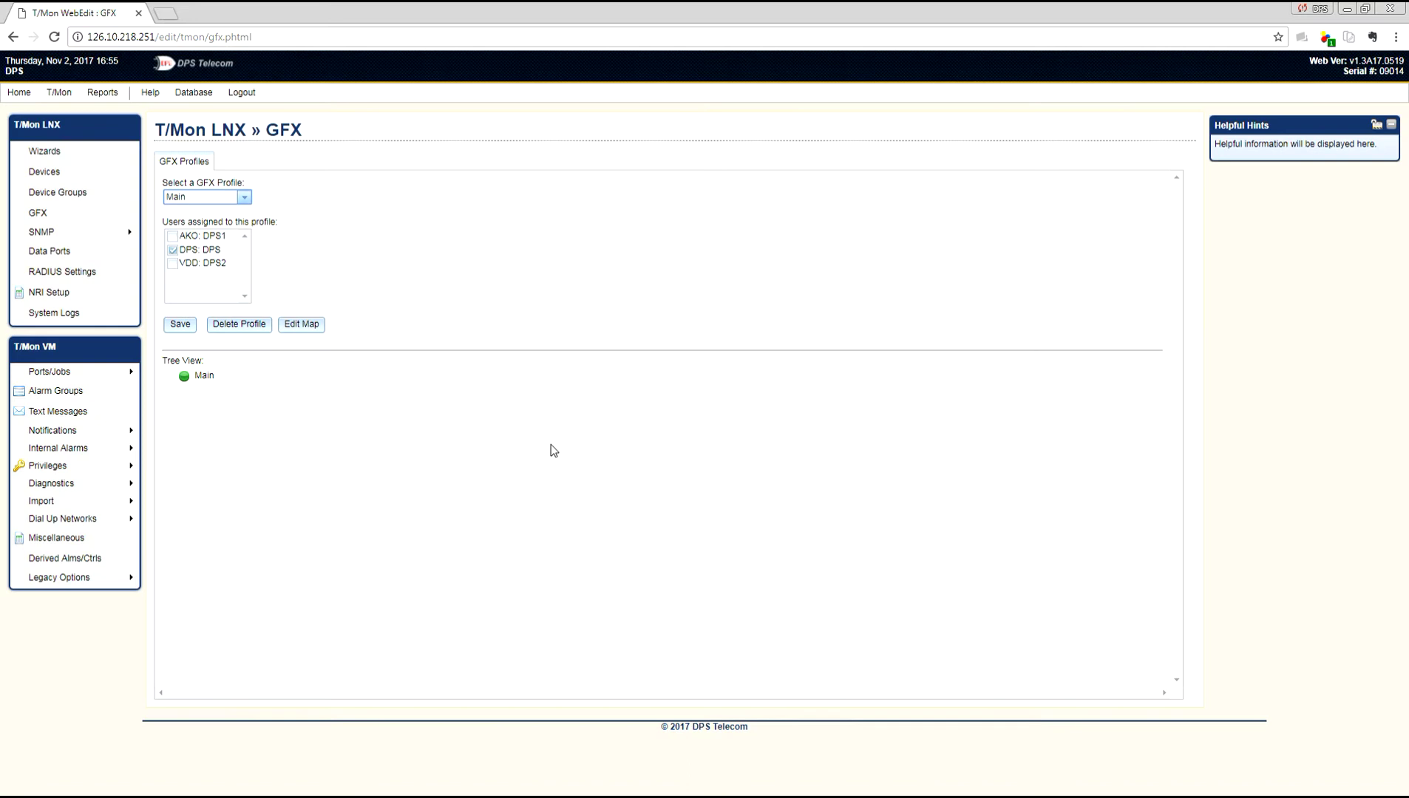
click(225, 374)
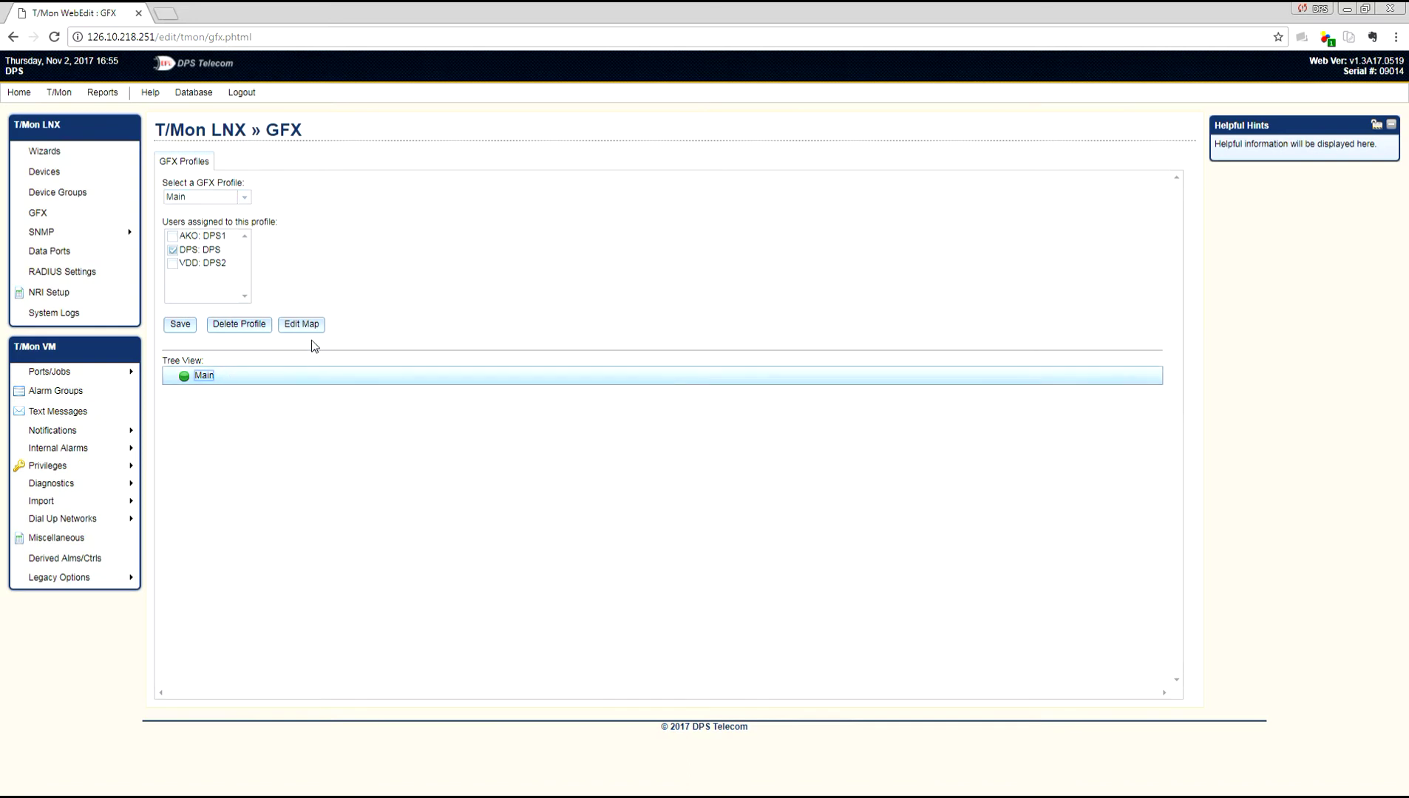
click(311, 326)
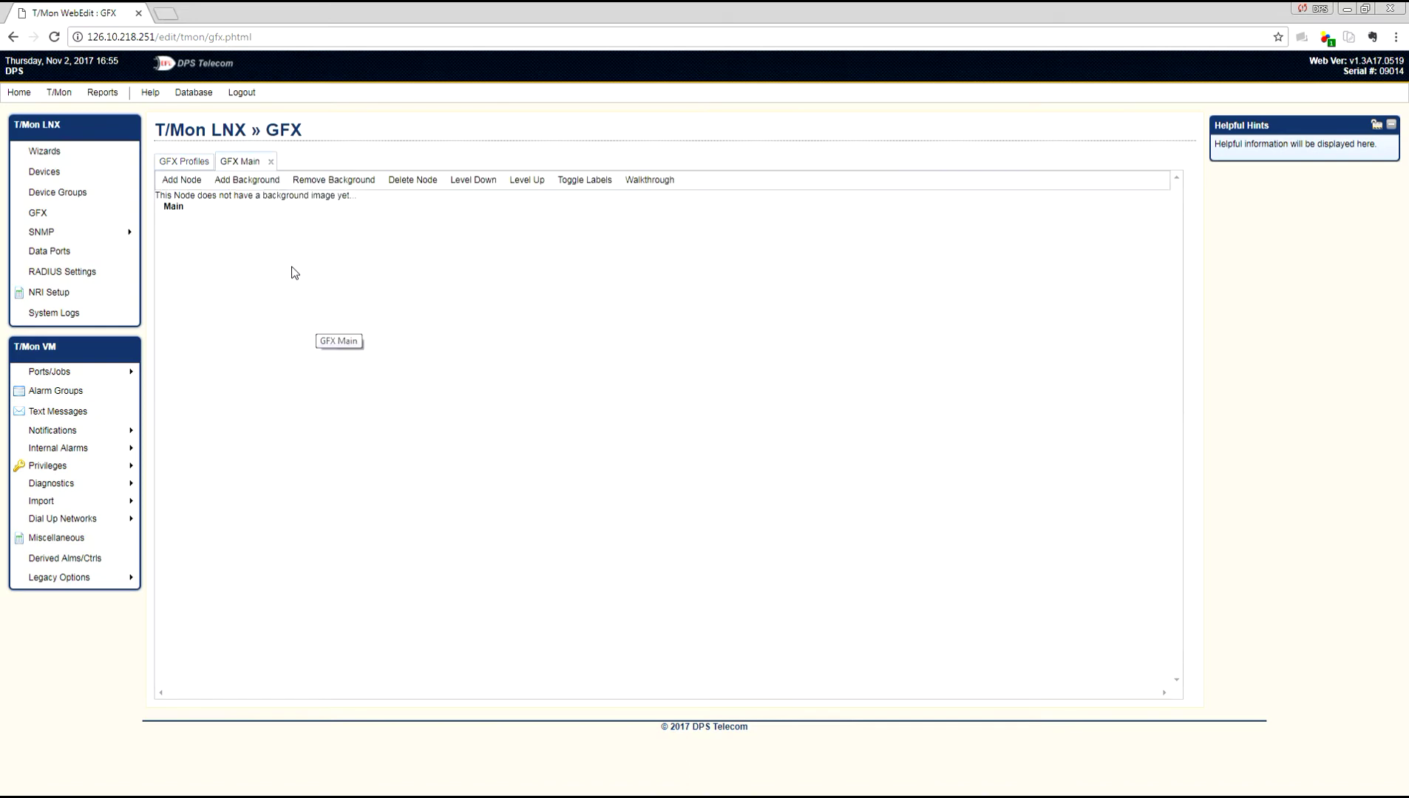
- Set _fresno-city-map.jpg as the Main map's background image
click(266, 181)
drag(899, 303, 886, 439)
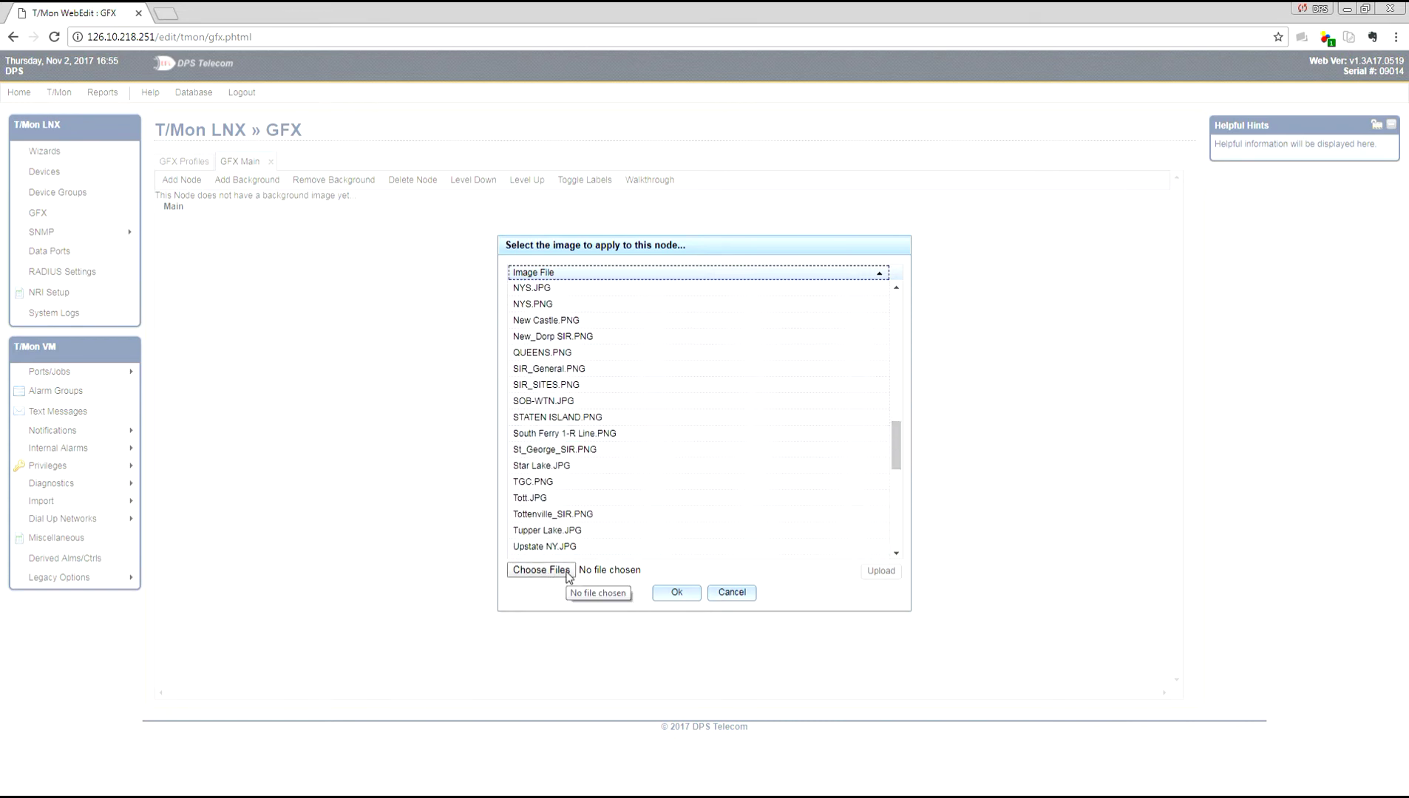
scroll(701, 430, down, 3)
scroll(699, 429, down, 1)
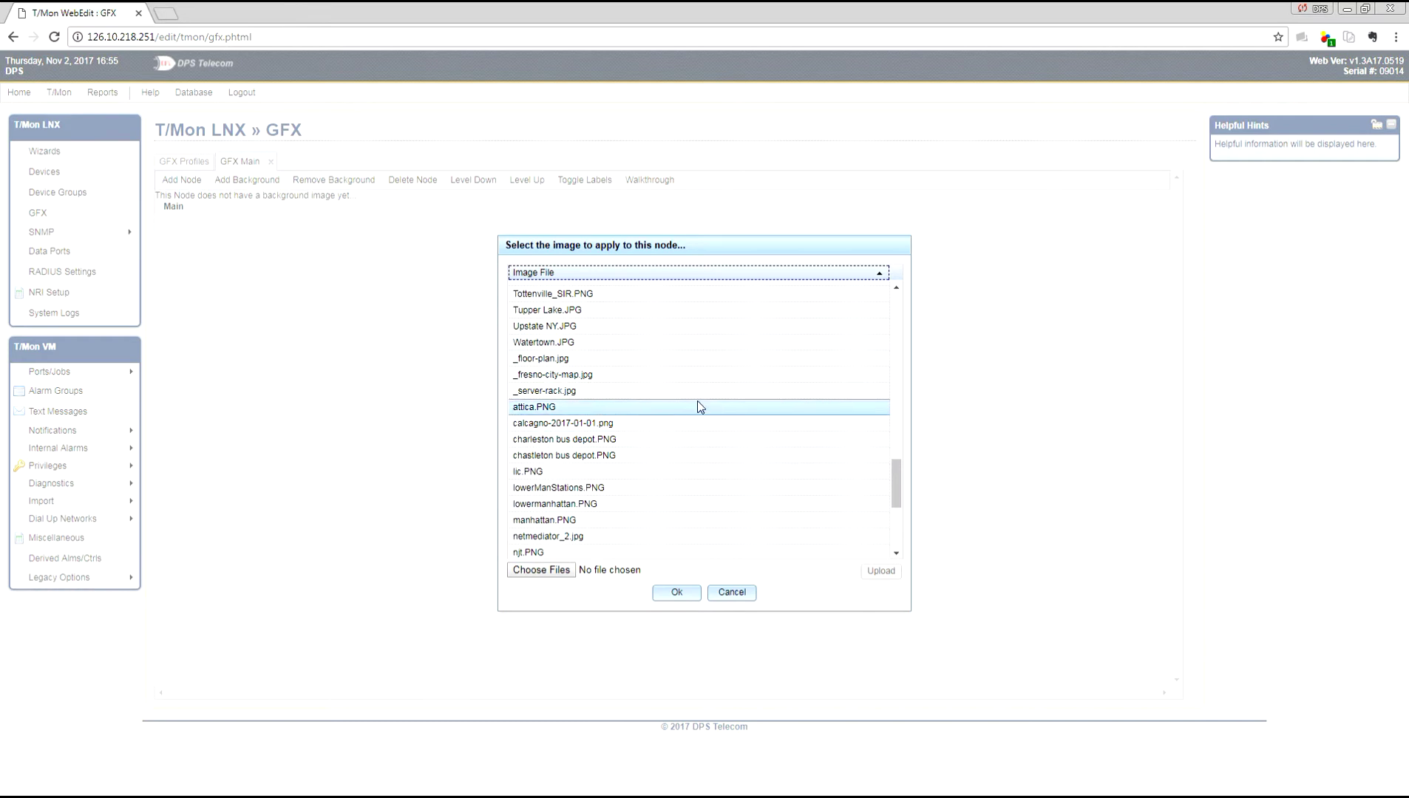
click(610, 377)
click(676, 592)
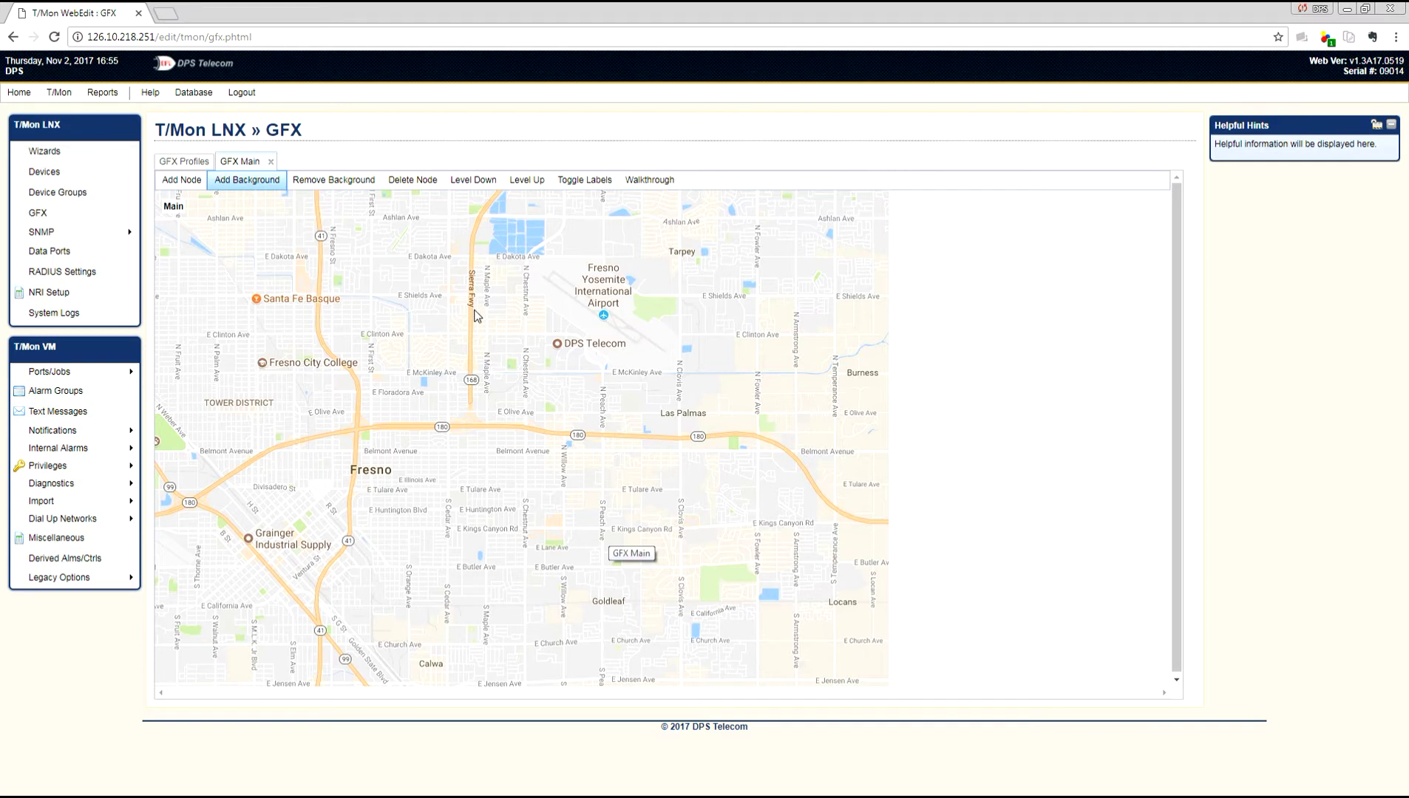
- Add a node at DPS Telecom on the city map and name it Fresno Site
click(178, 187)
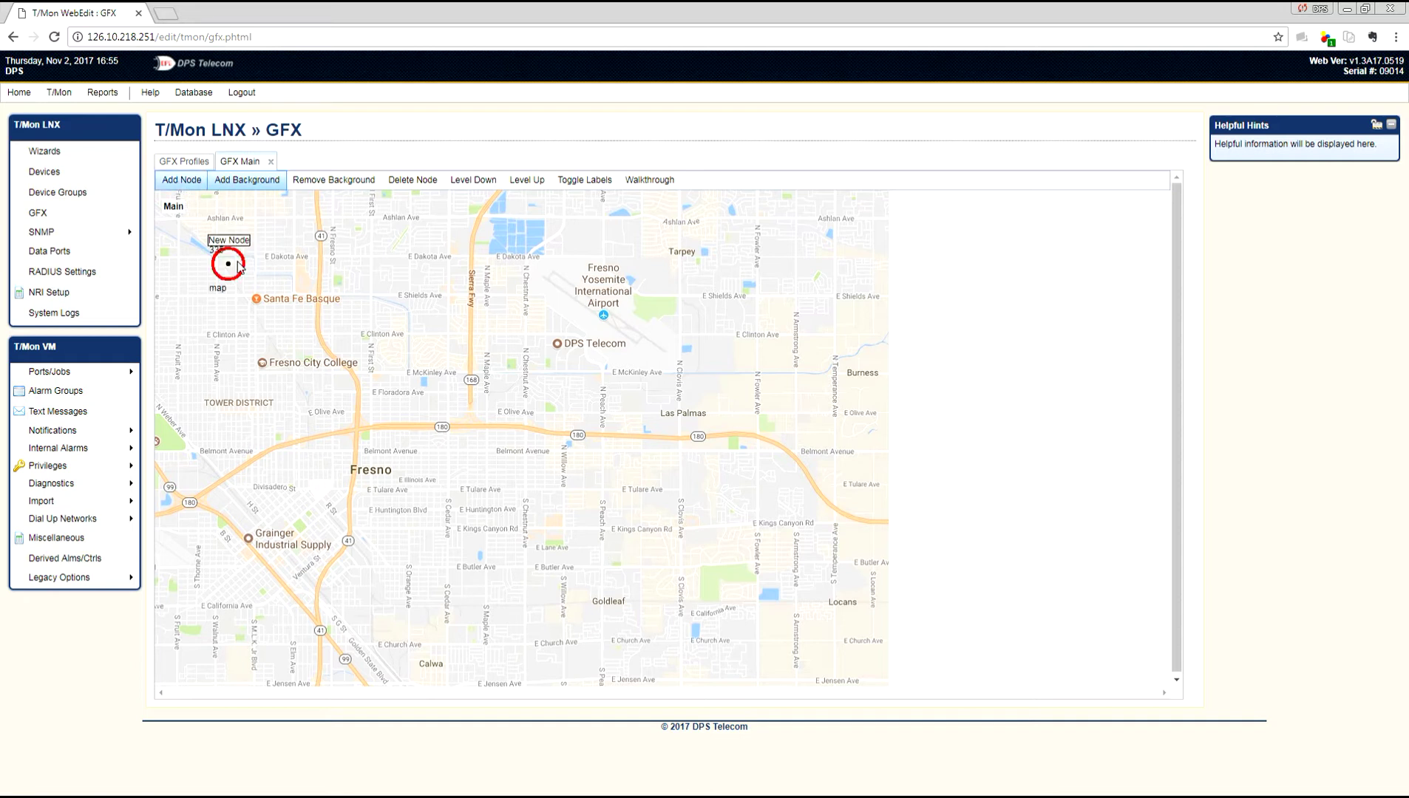
drag(238, 268, 563, 347)
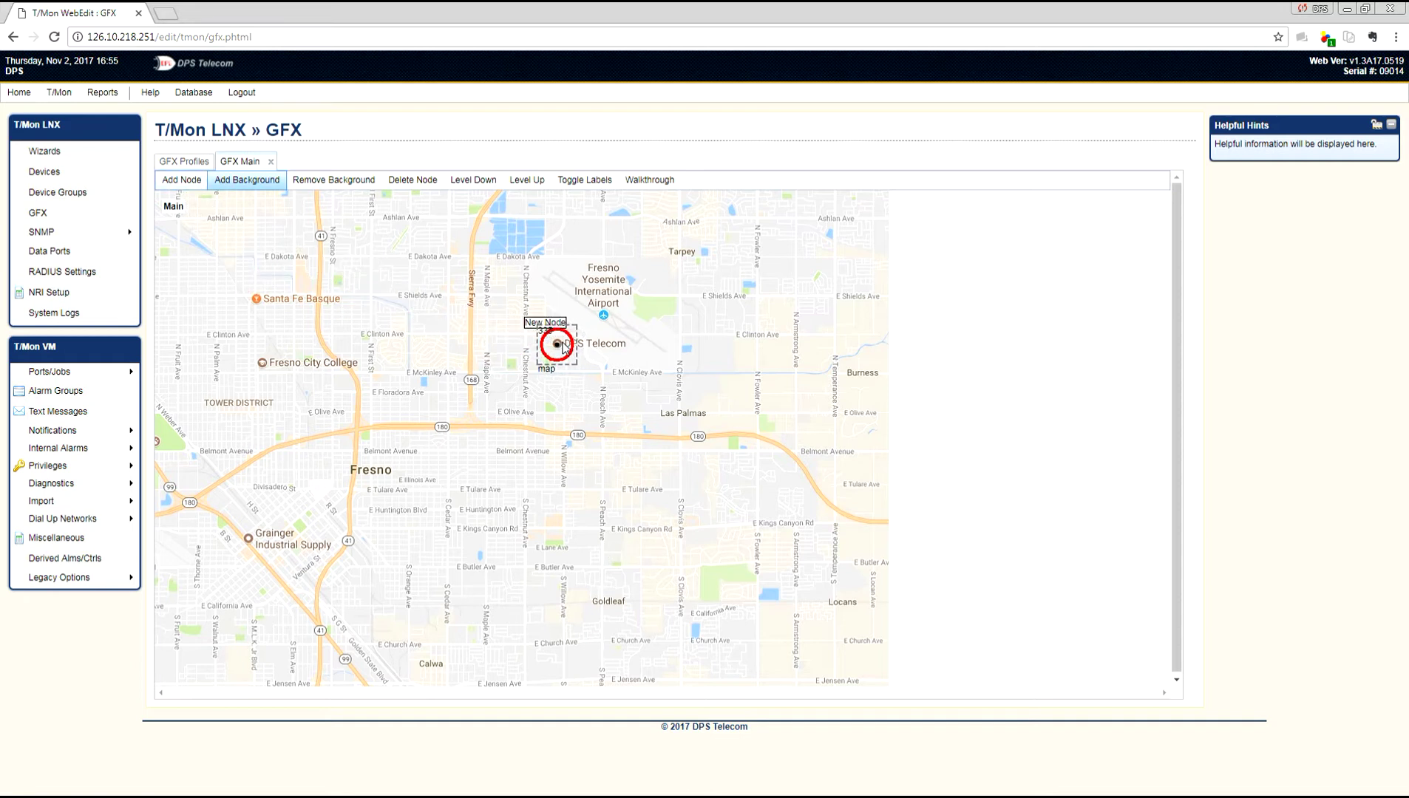
right_click(559, 345)
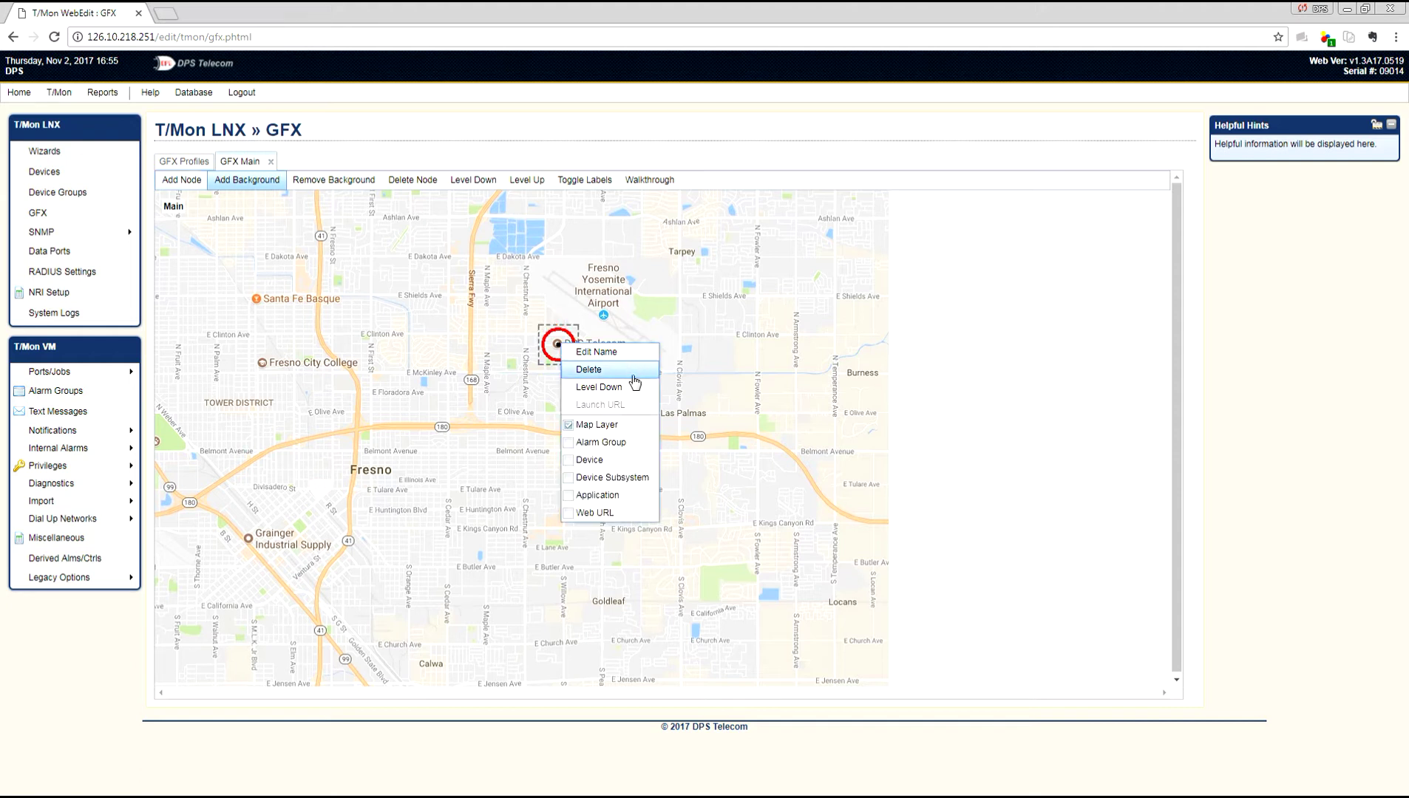
click(629, 361)
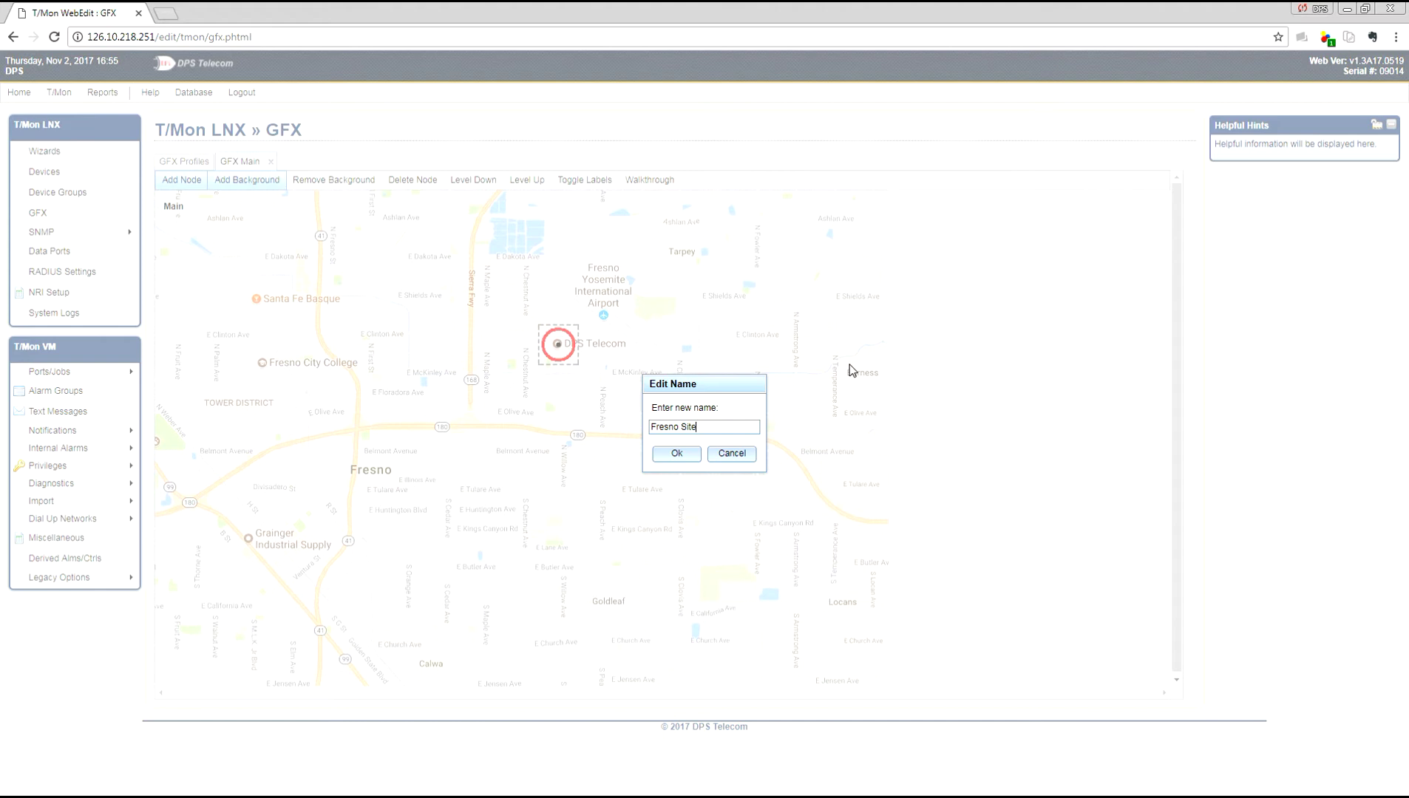
click(687, 457)
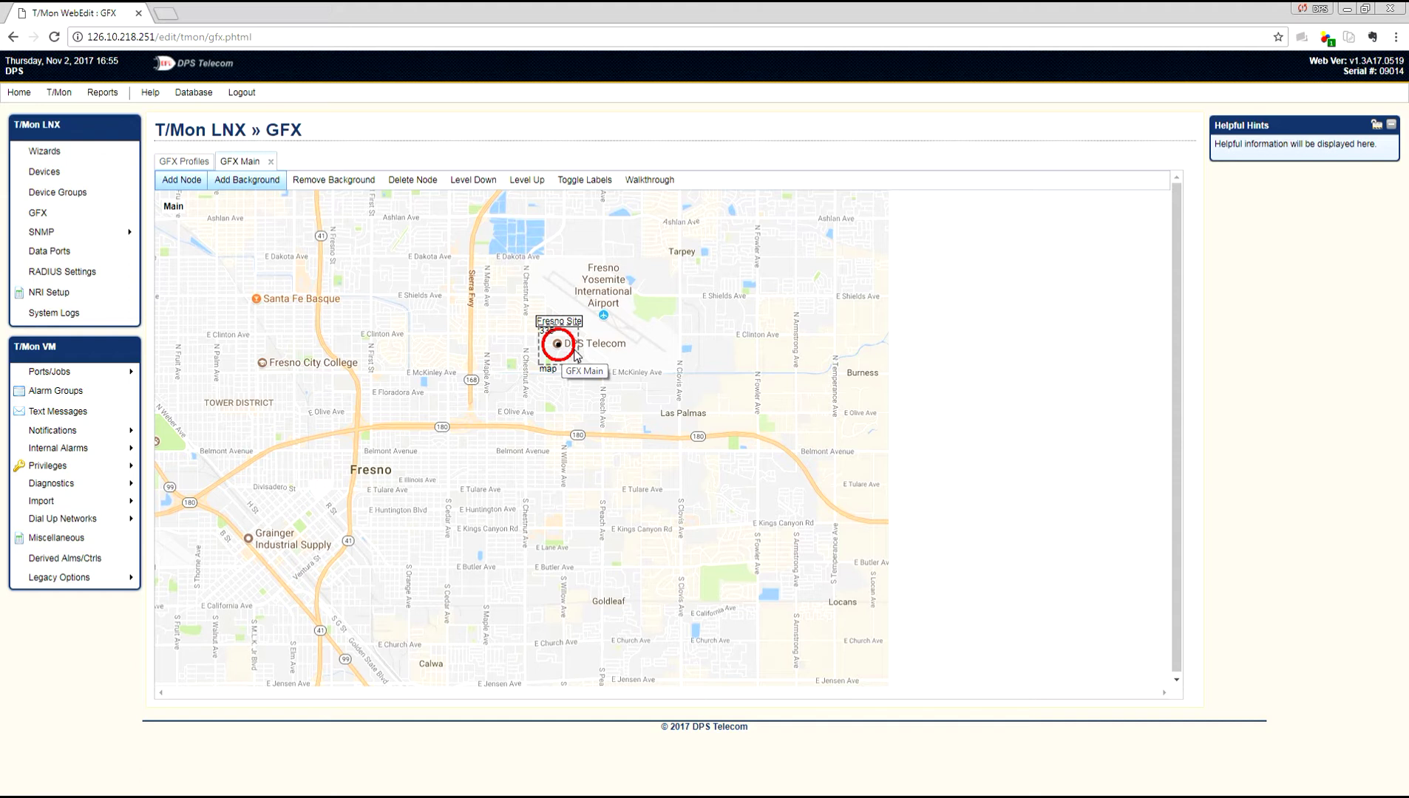
- Add a second node at Fresno City College and rename it University Site
click(182, 181)
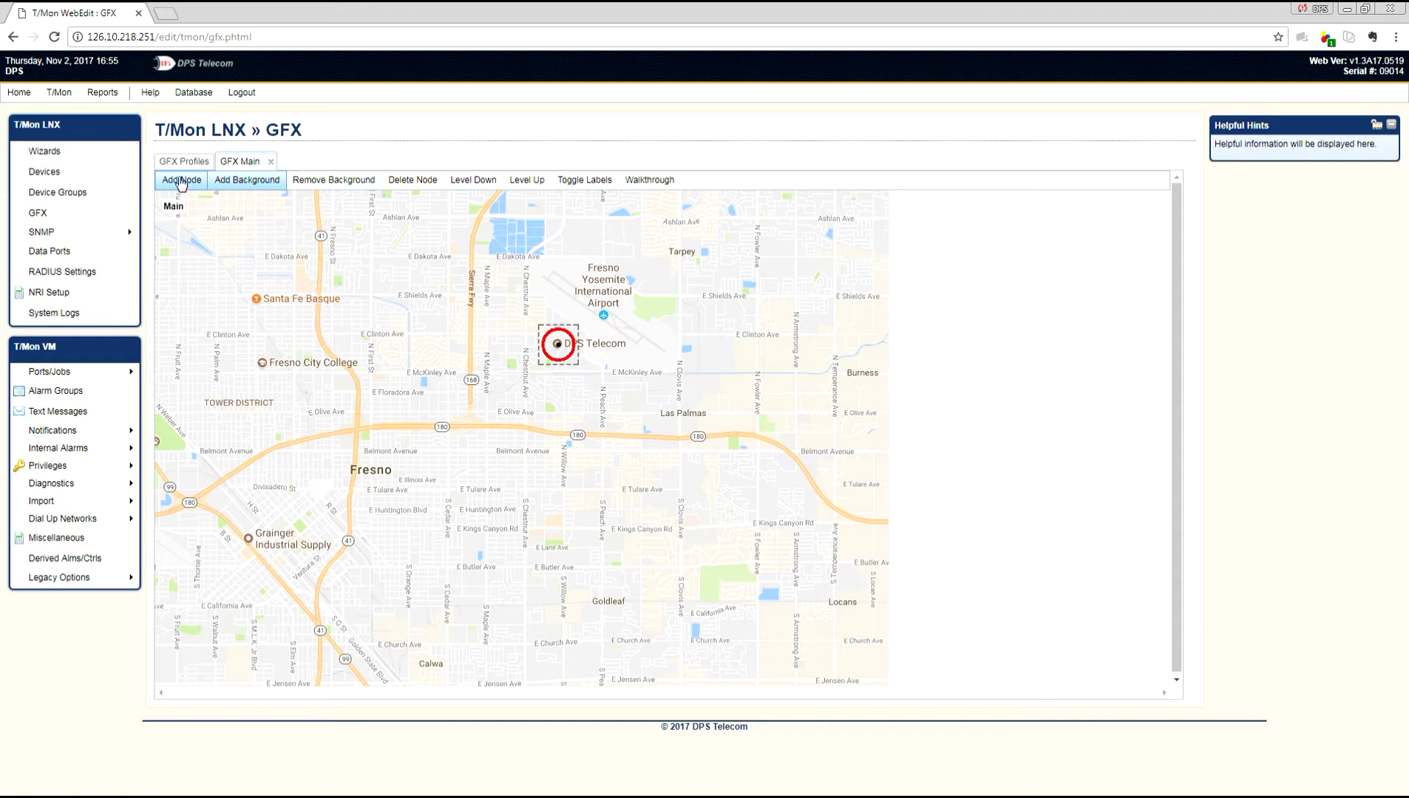
drag(232, 278, 270, 379)
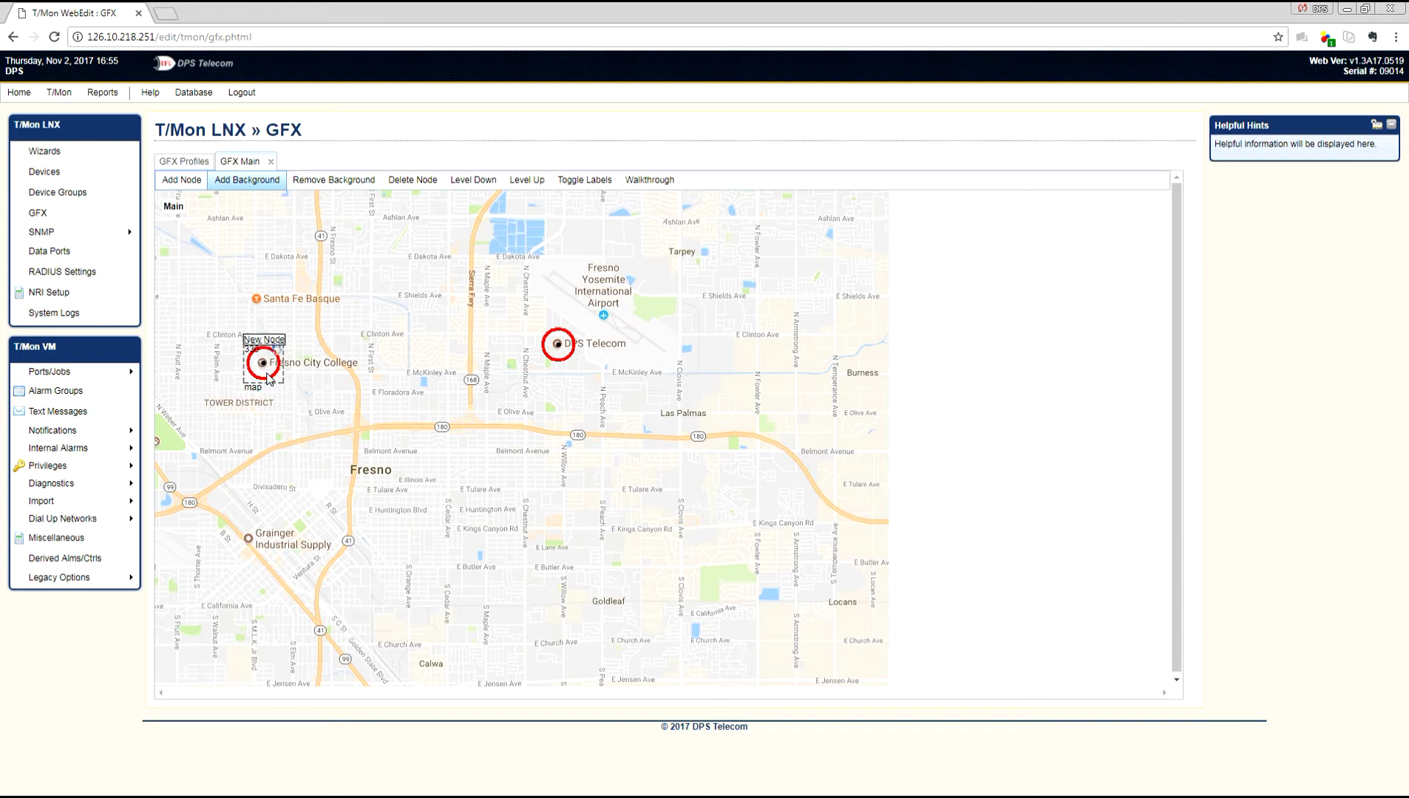
double_click(271, 375)
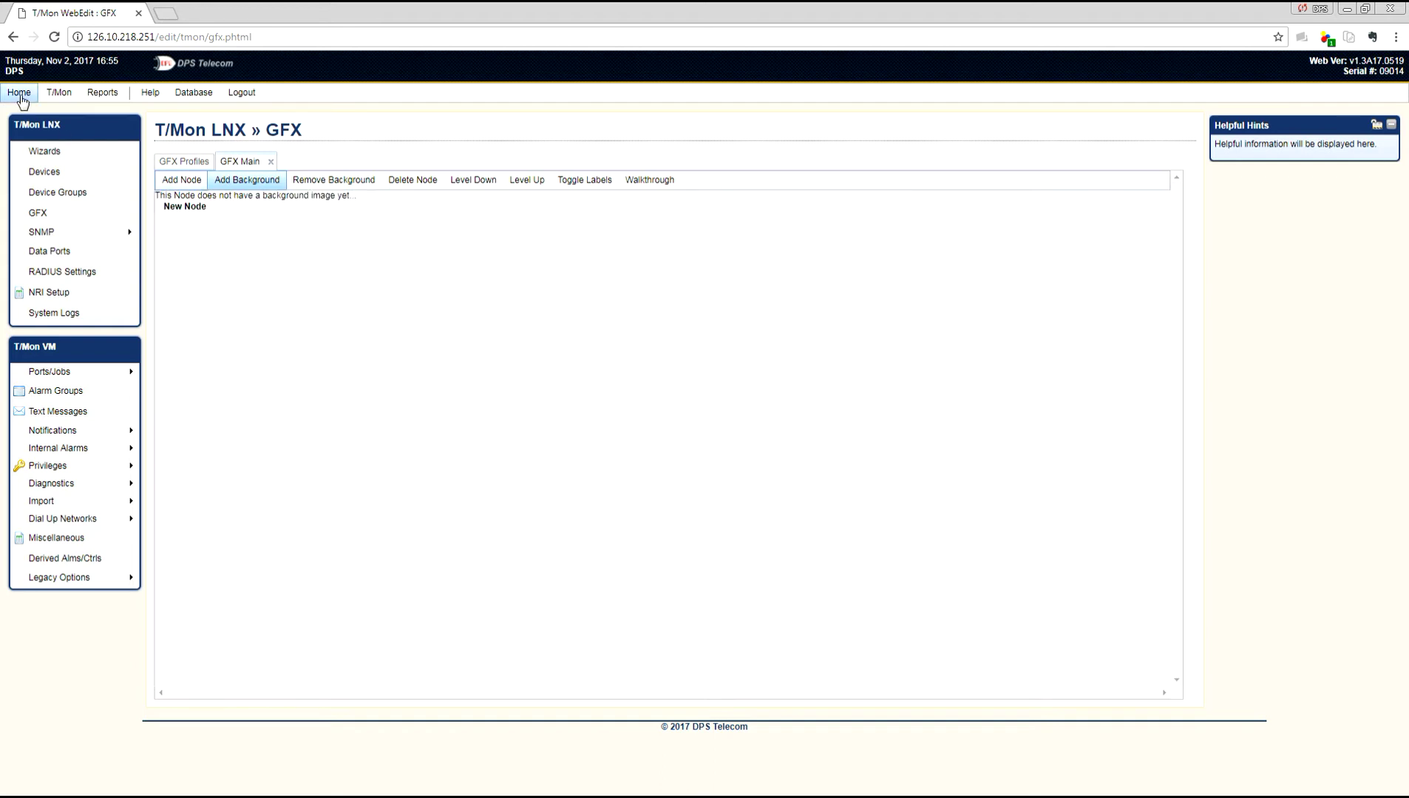
click(547, 181)
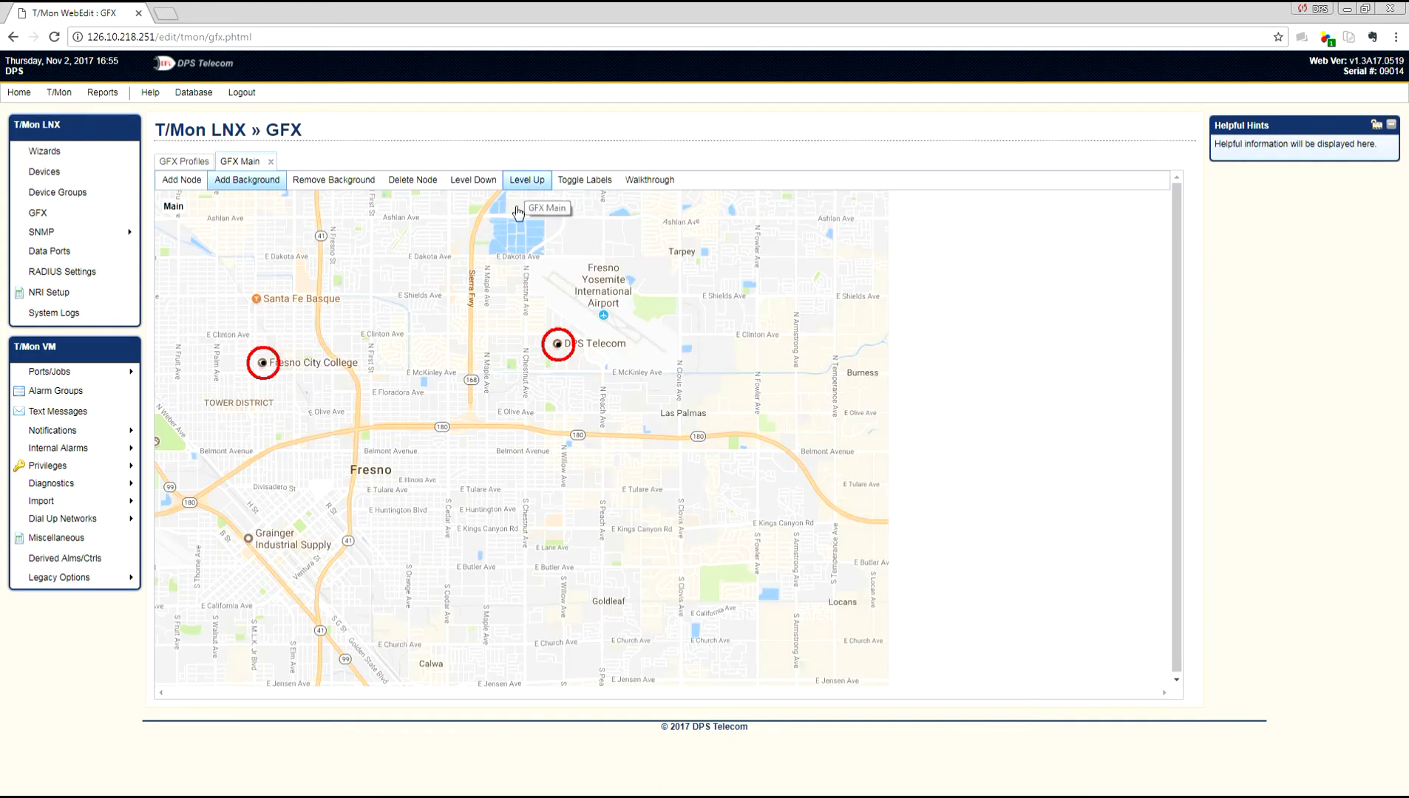
right_click(268, 363)
click(305, 379)
text(University Site)
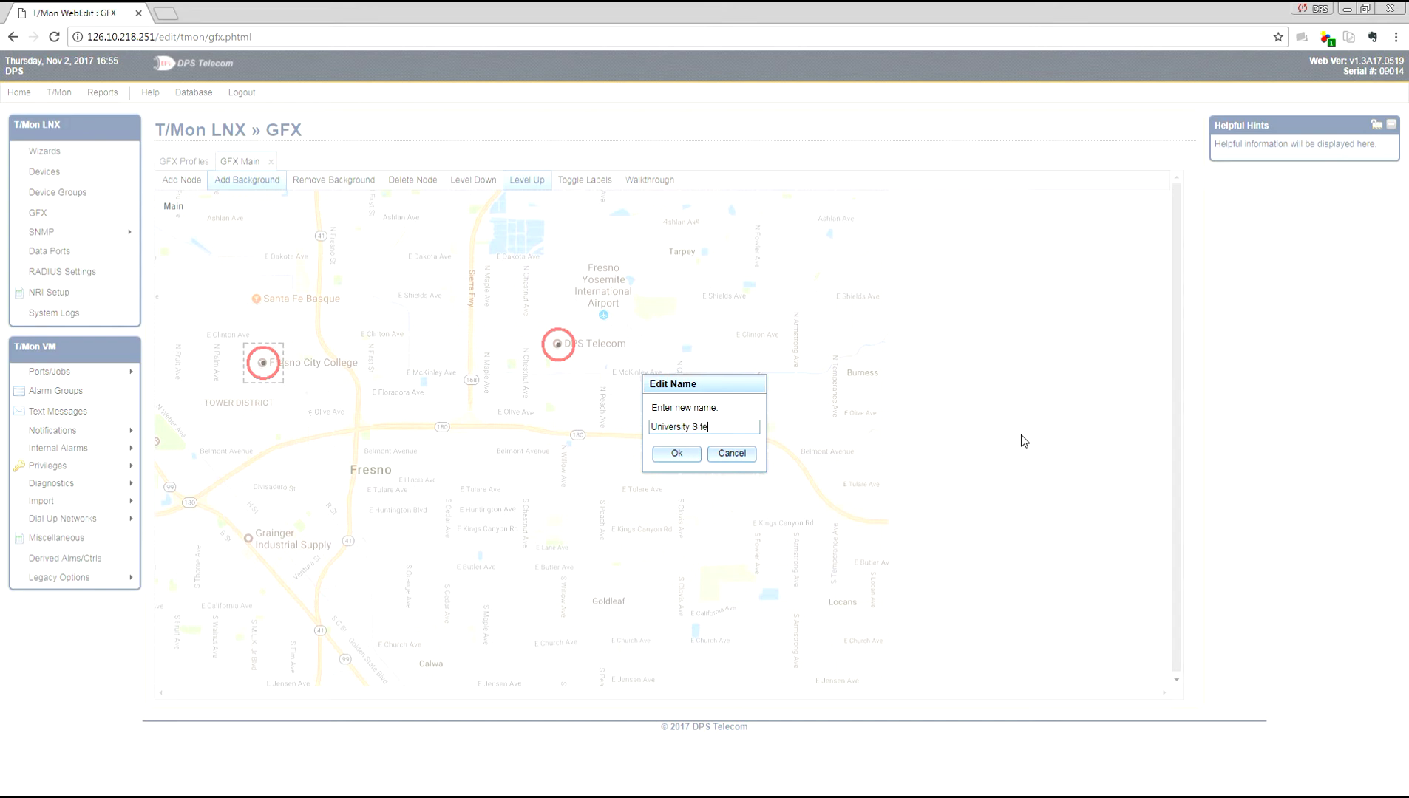
key(Return)
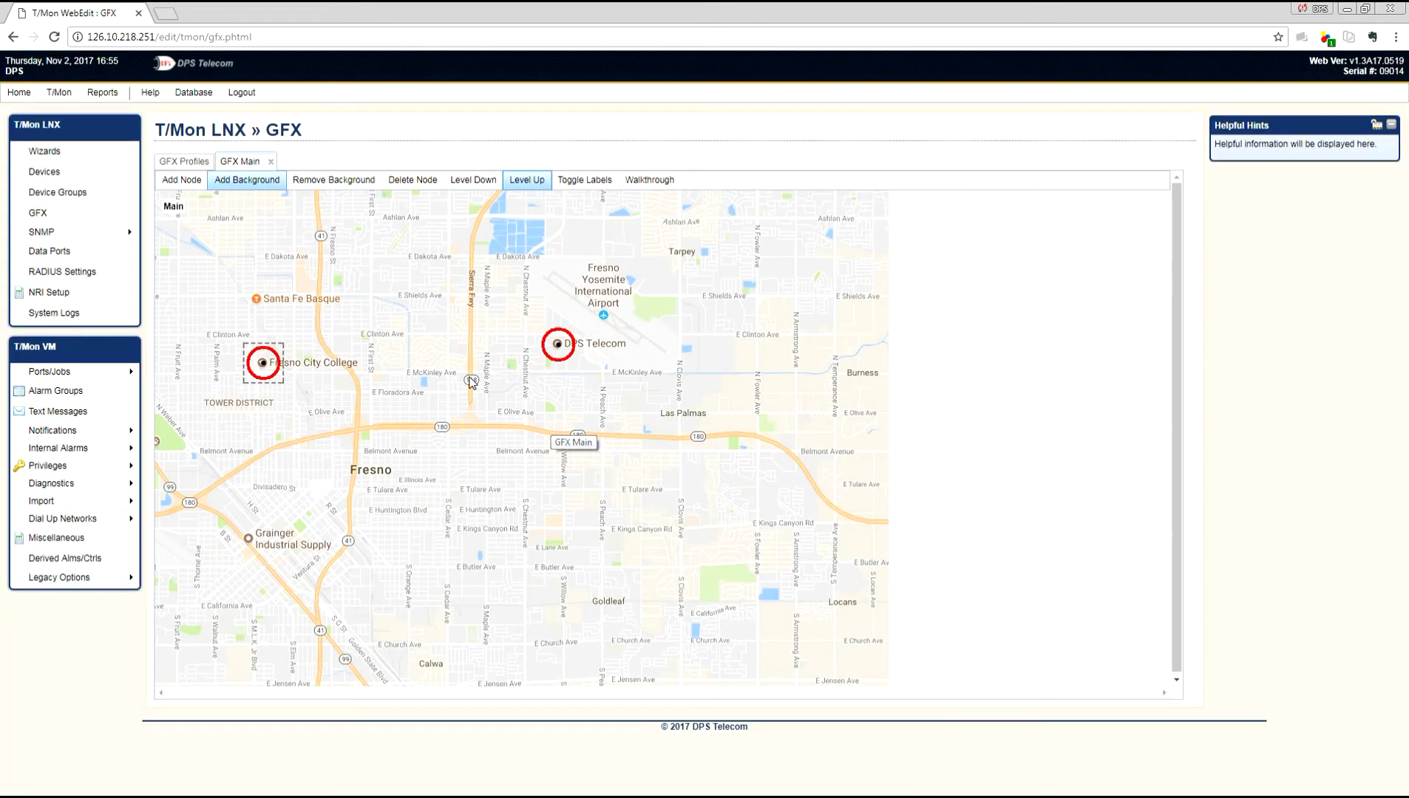
- Drill into Fresno Site and set _floor-plan.jpg as its background
click(560, 349)
double_click(560, 349)
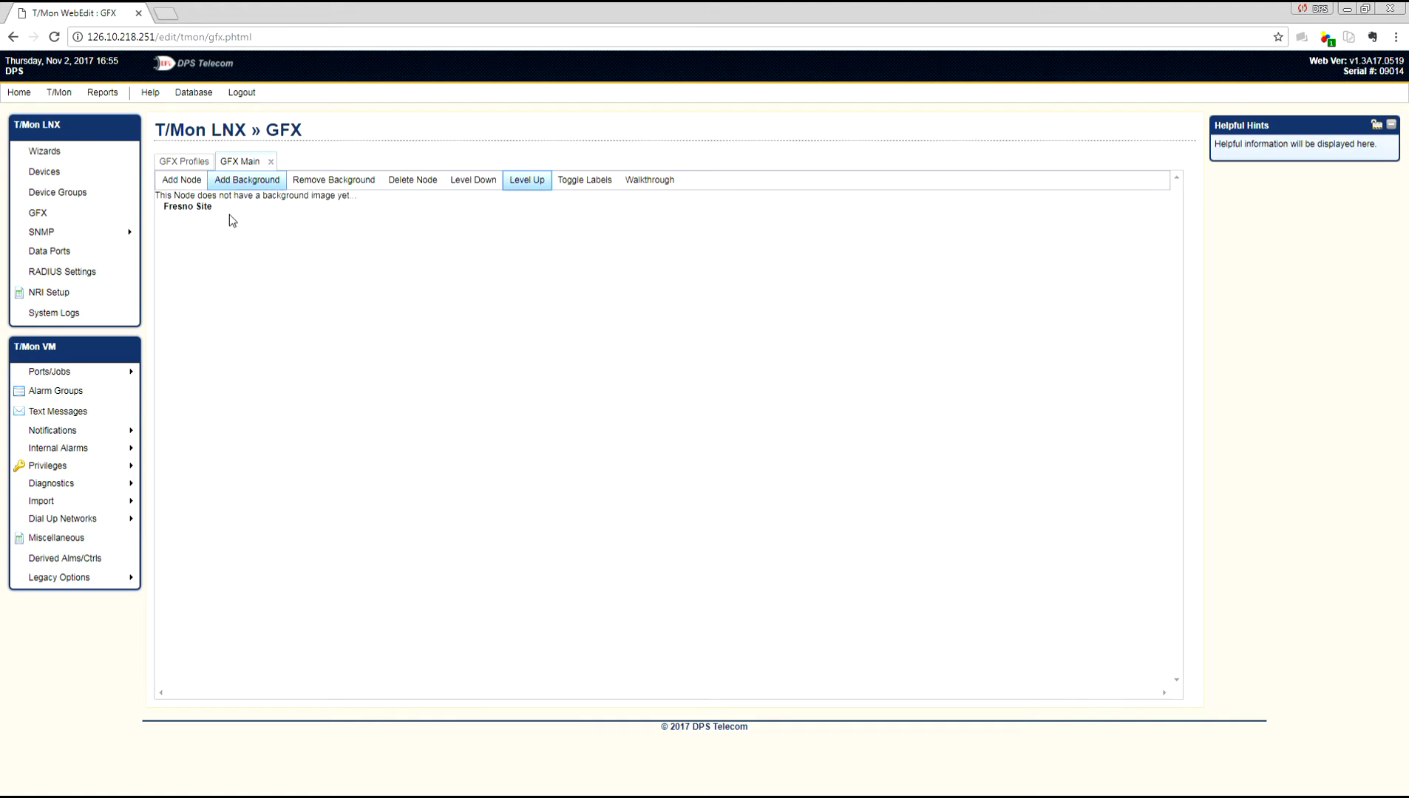
click(235, 180)
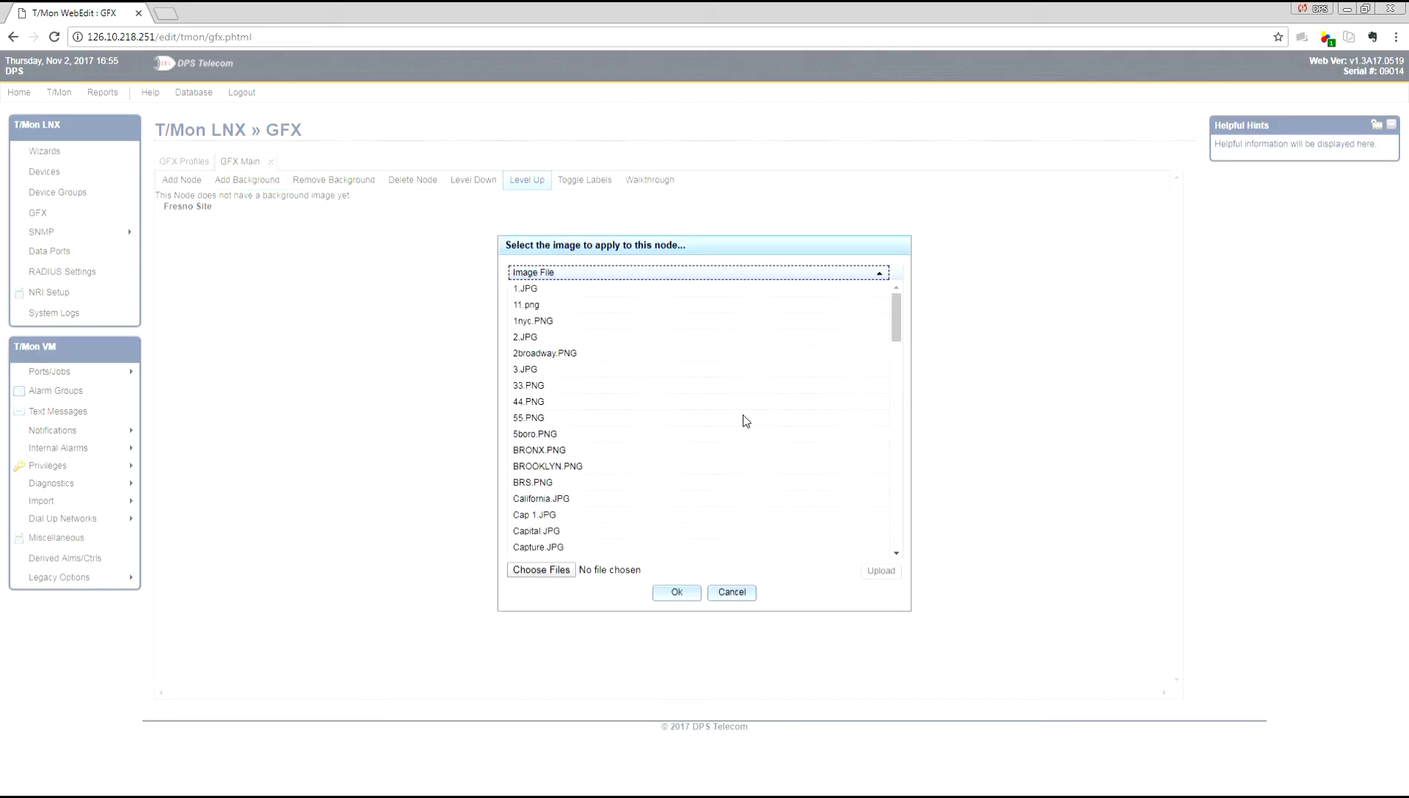
scroll(734, 411, down, 3)
scroll(734, 410, down, 3)
scroll(734, 410, down, 2)
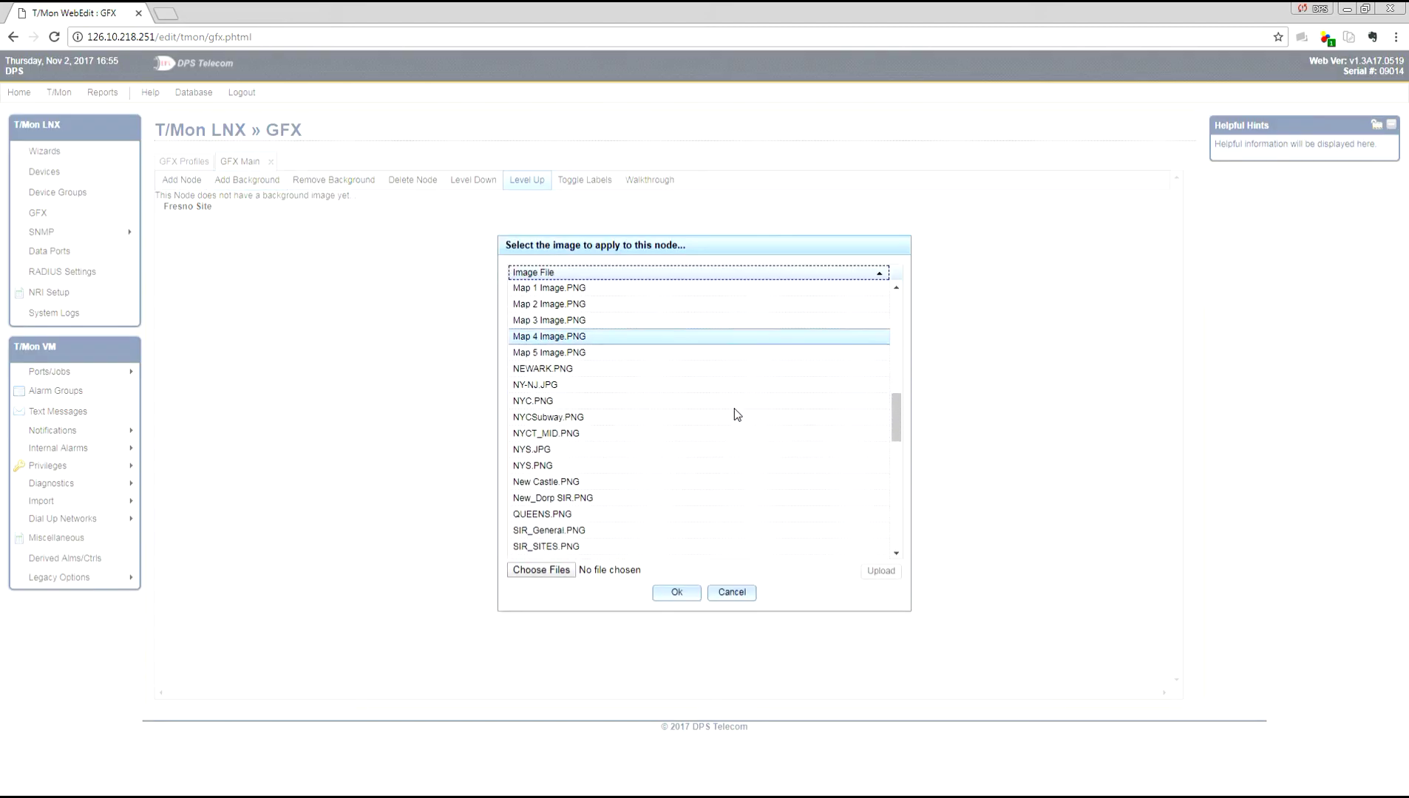
scroll(733, 407, down, 3)
scroll(733, 406, down, 2)
scroll(734, 405, down, 1)
scroll(576, 436, up, 1)
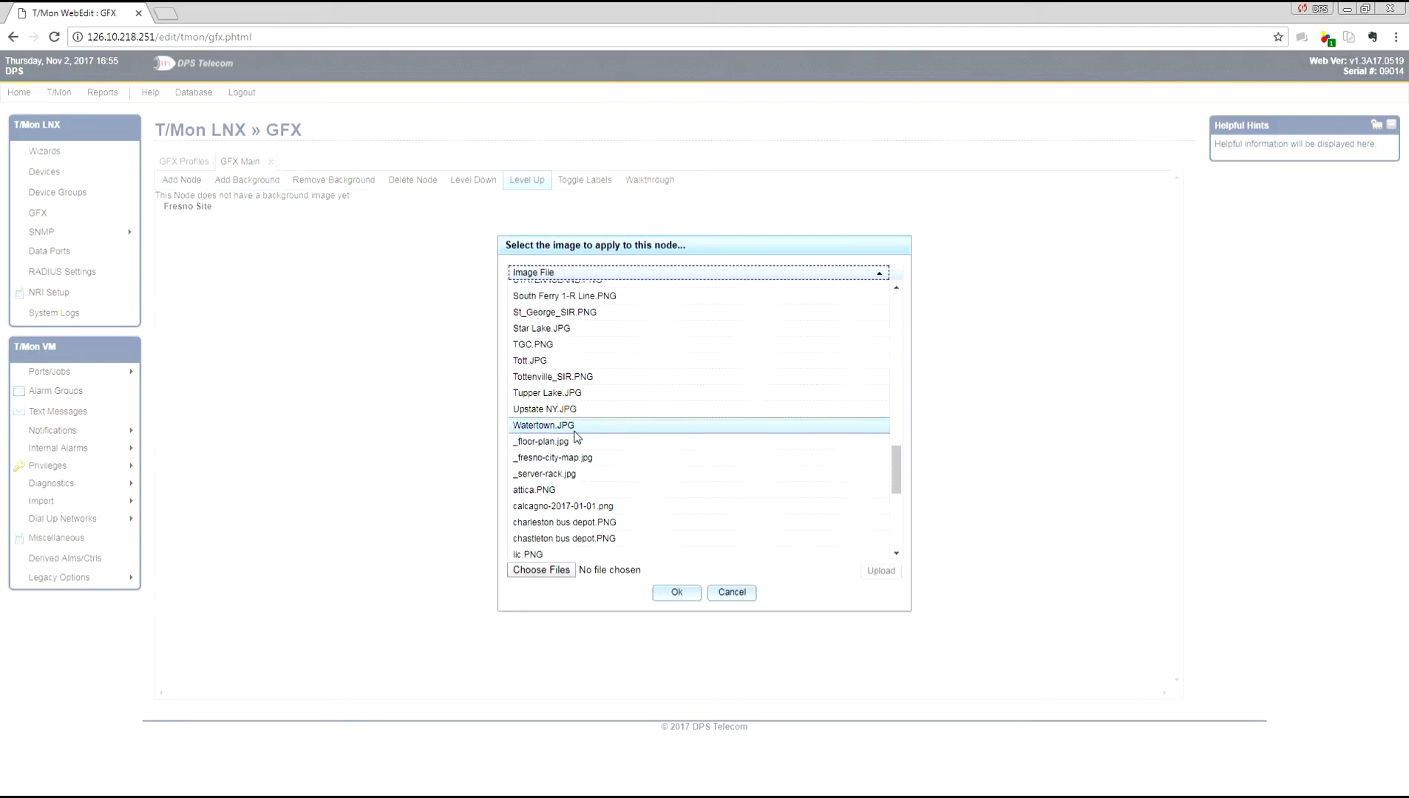
click(575, 441)
click(674, 594)
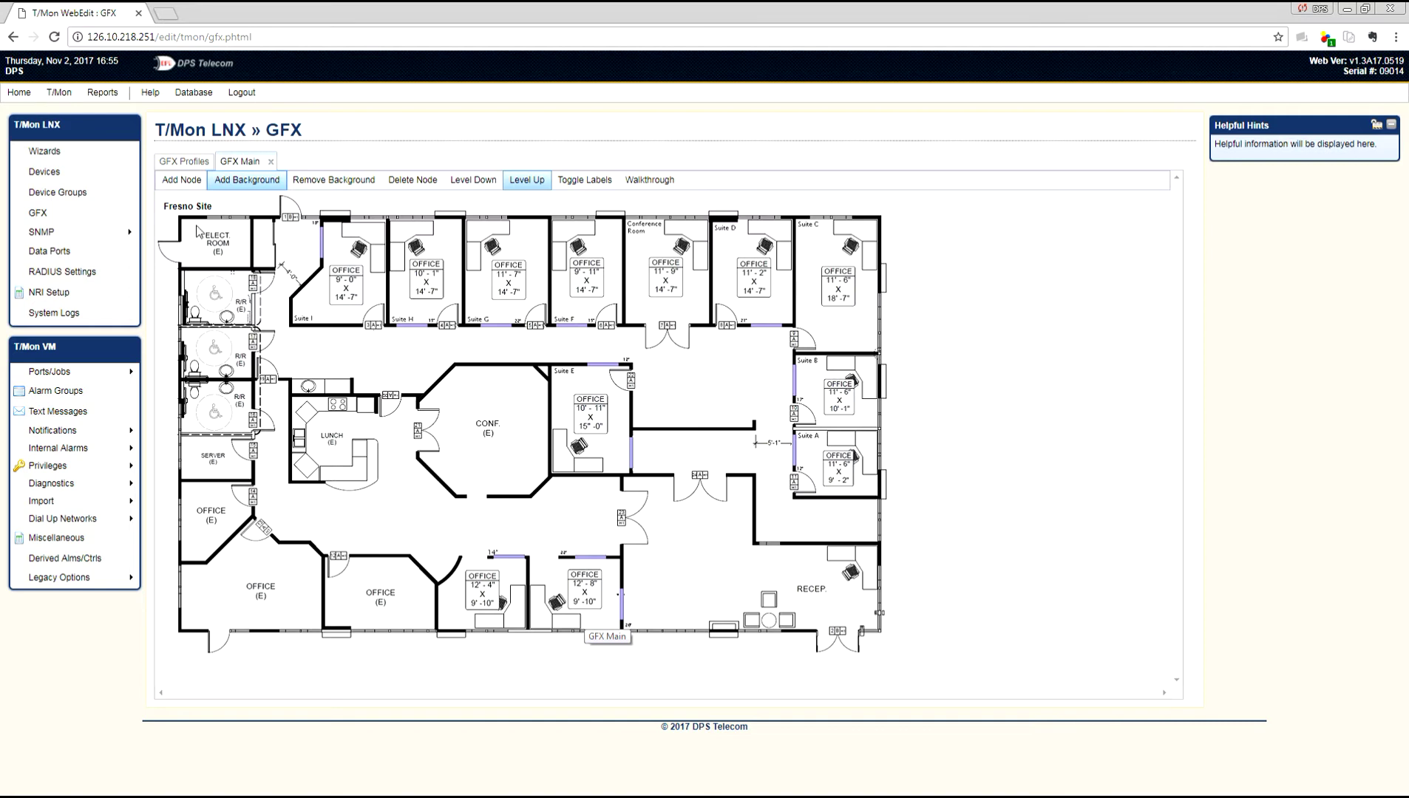
- Add a node on the floor plan's server room and name it Server Room
click(192, 191)
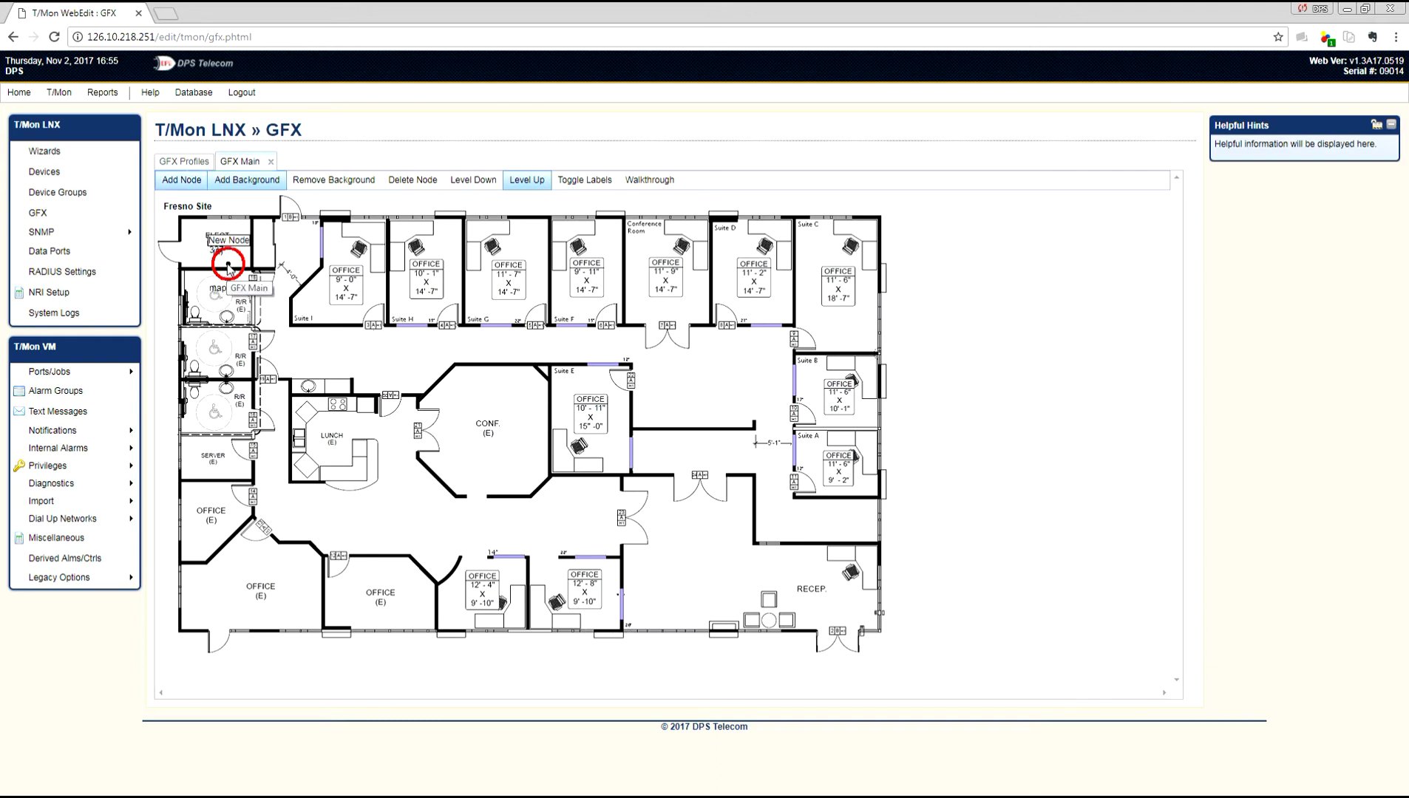
drag(229, 288, 213, 460)
right_click(212, 460)
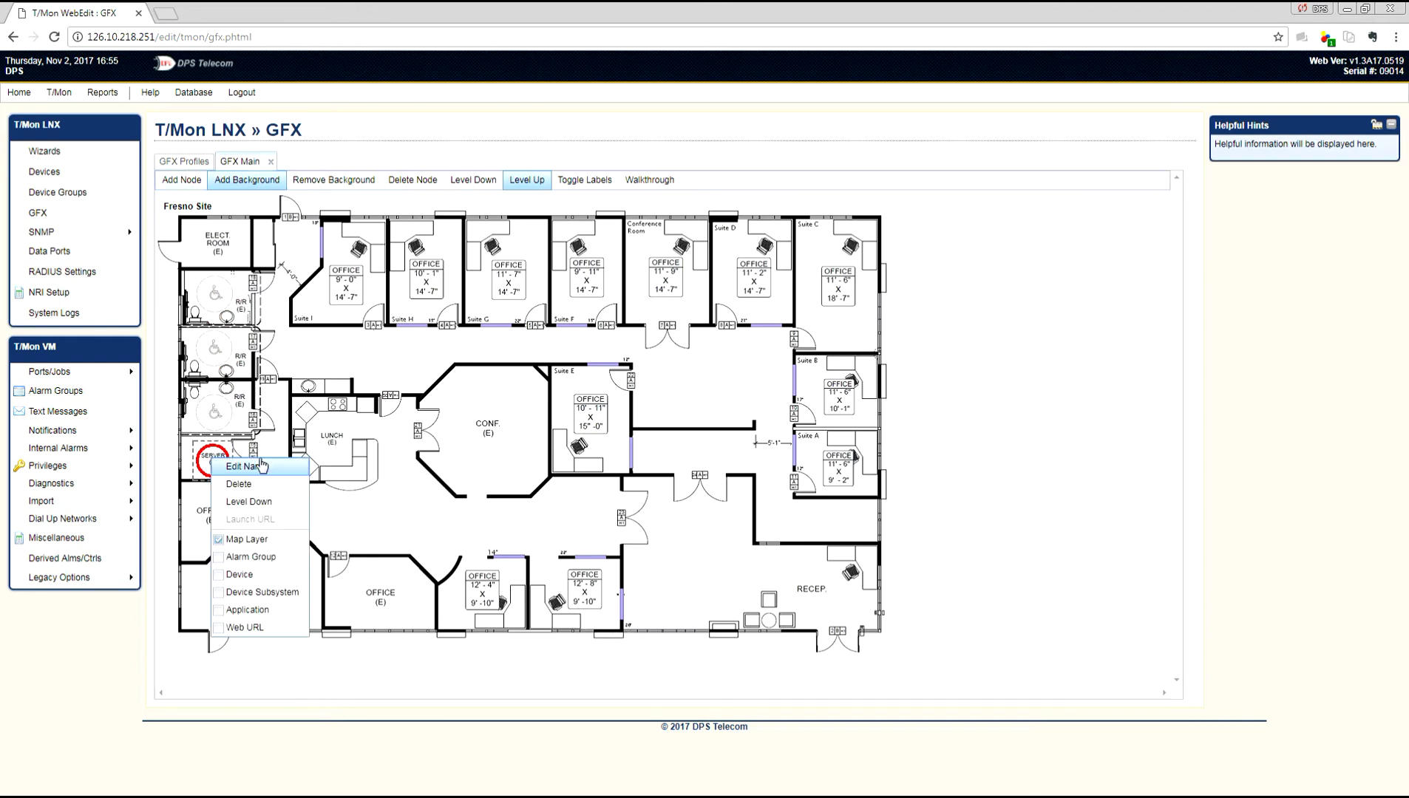
click(263, 470)
text(Server Room)
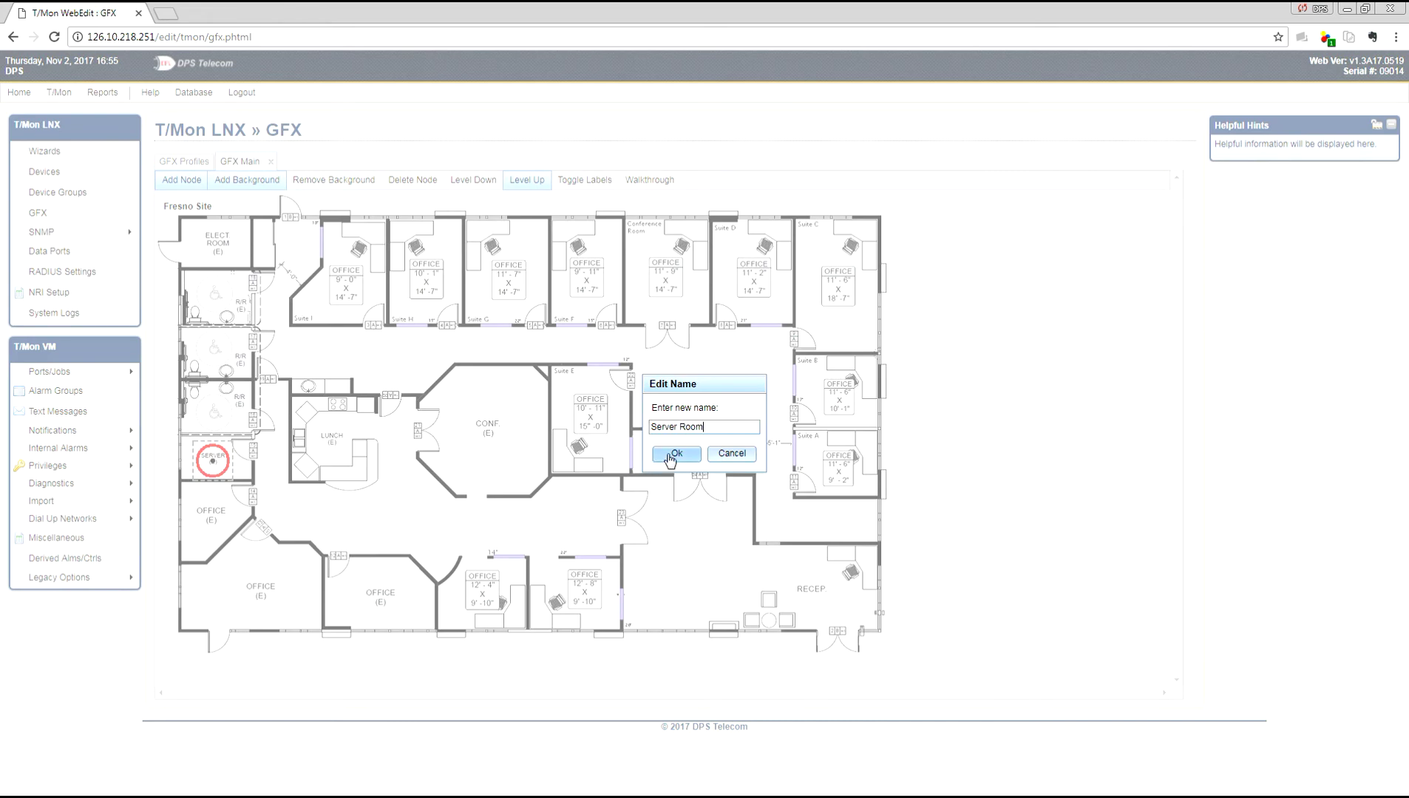
click(674, 454)
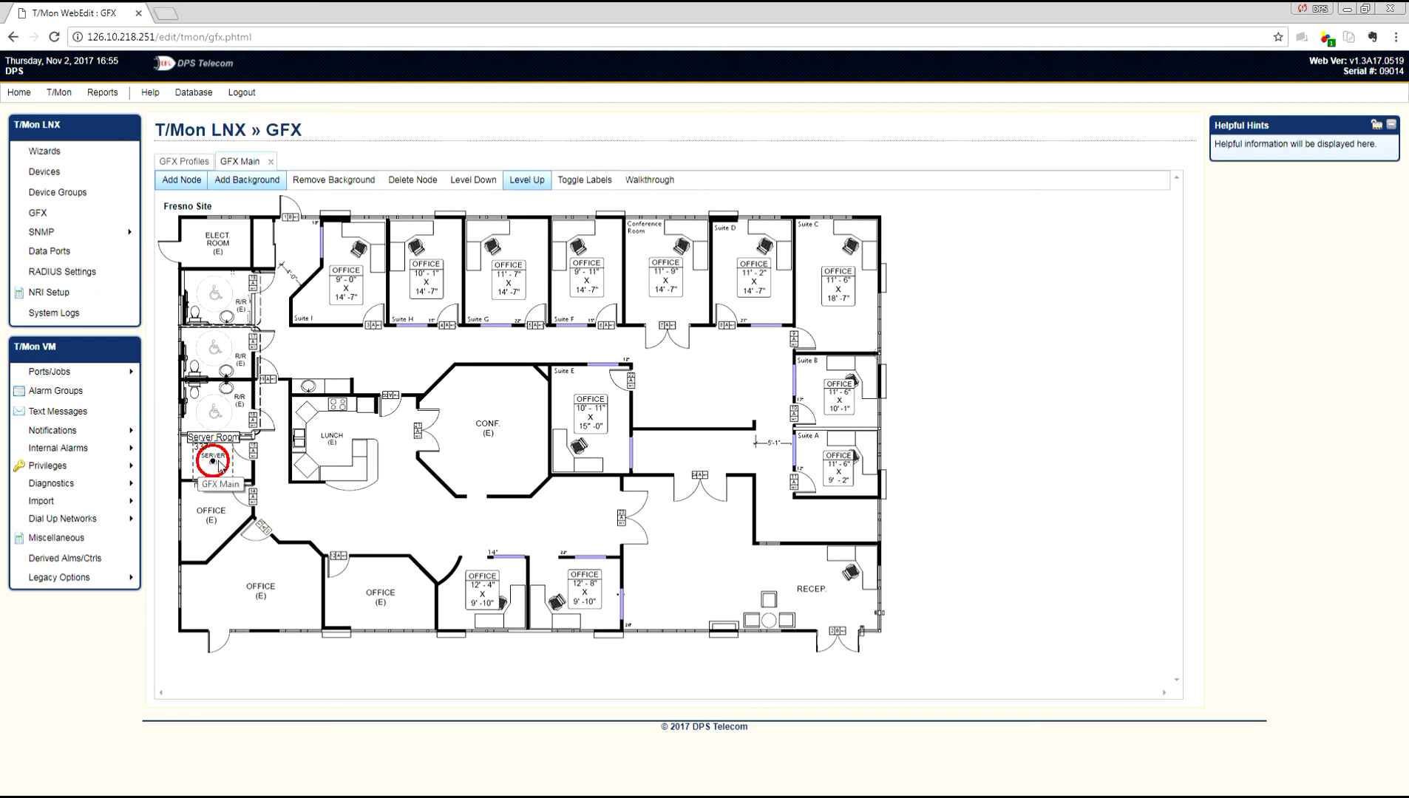
- Enter the Server Room level and select _server-rack.jpg from the background images
double_click(218, 464)
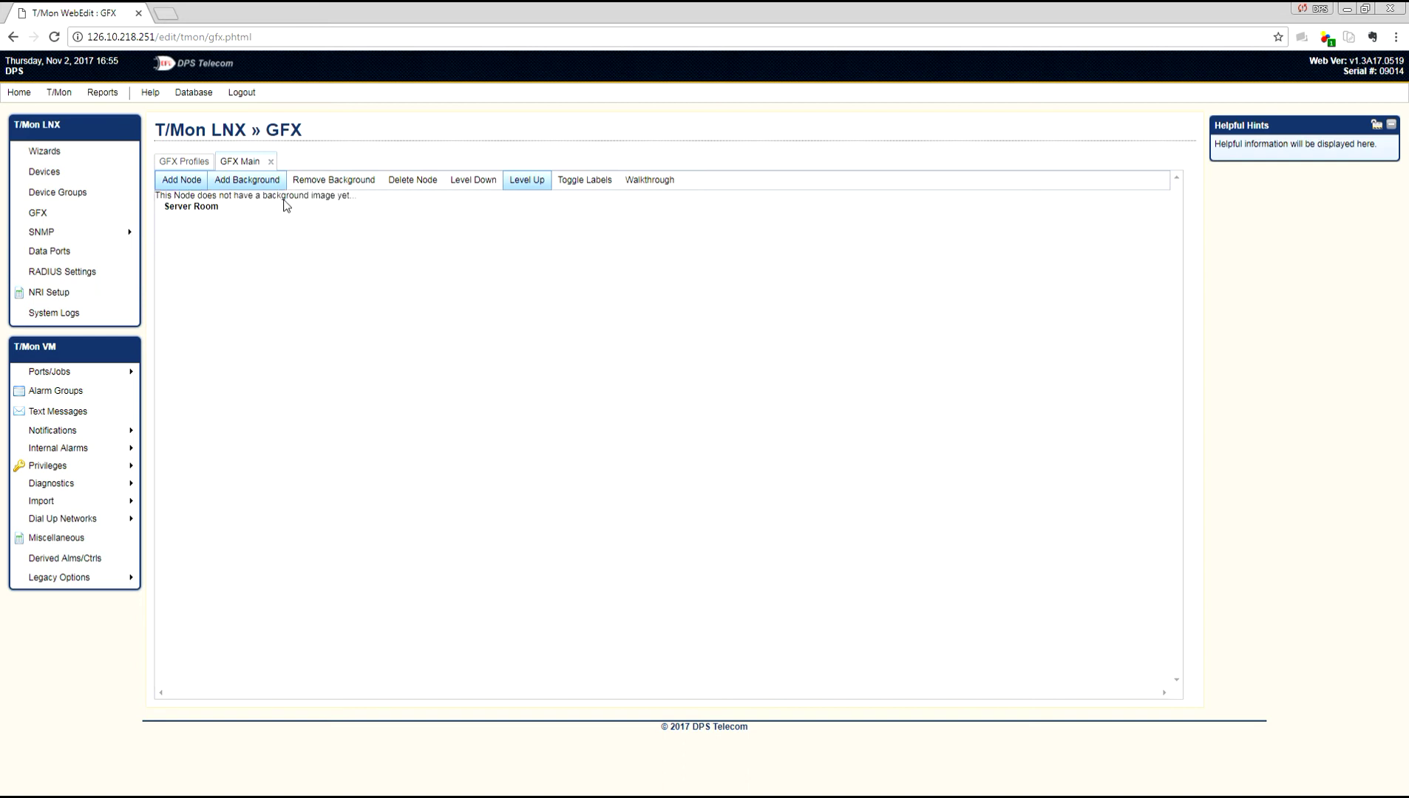
click(238, 182)
scroll(739, 392, down, 3)
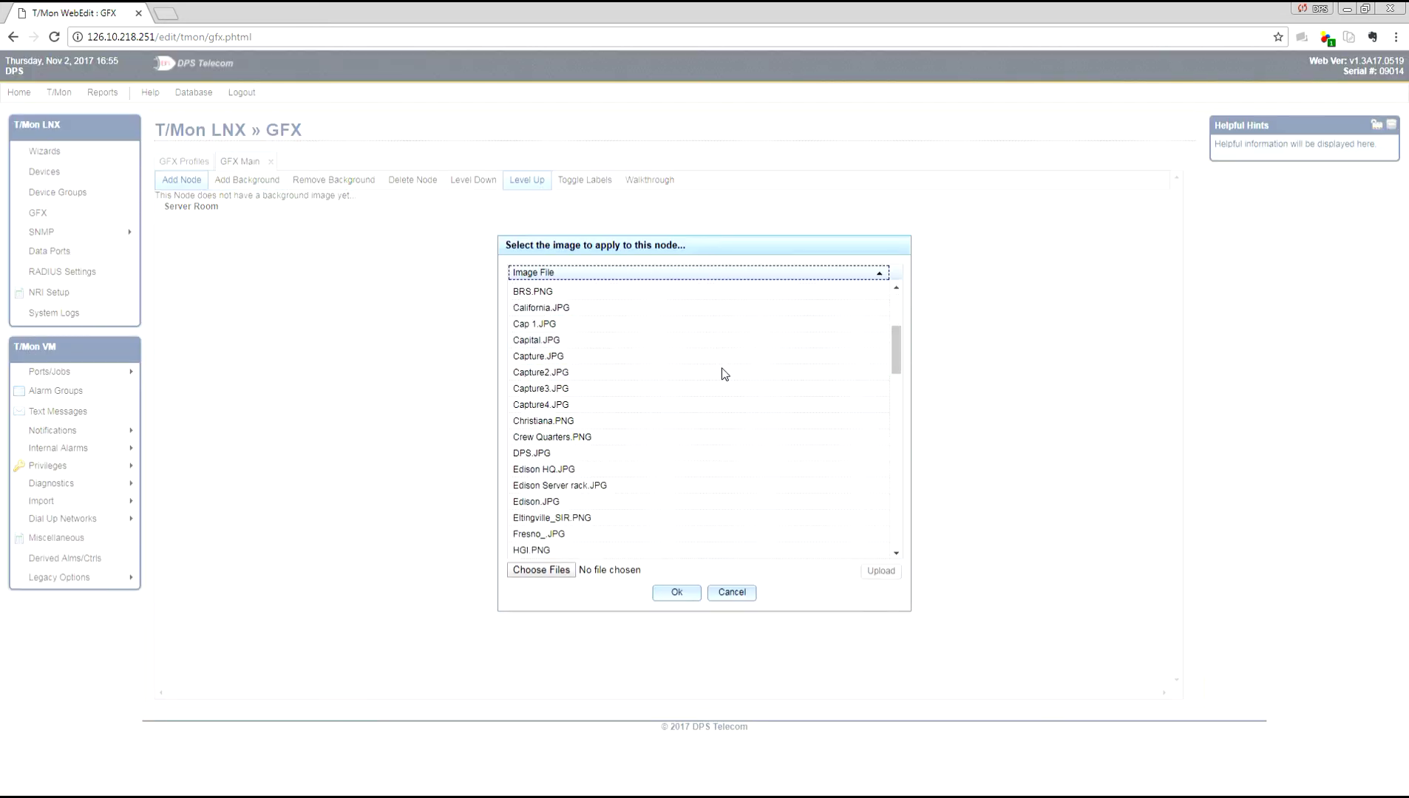
scroll(724, 369, down, 6)
scroll(739, 377, down, 5)
scroll(716, 346, up, 1)
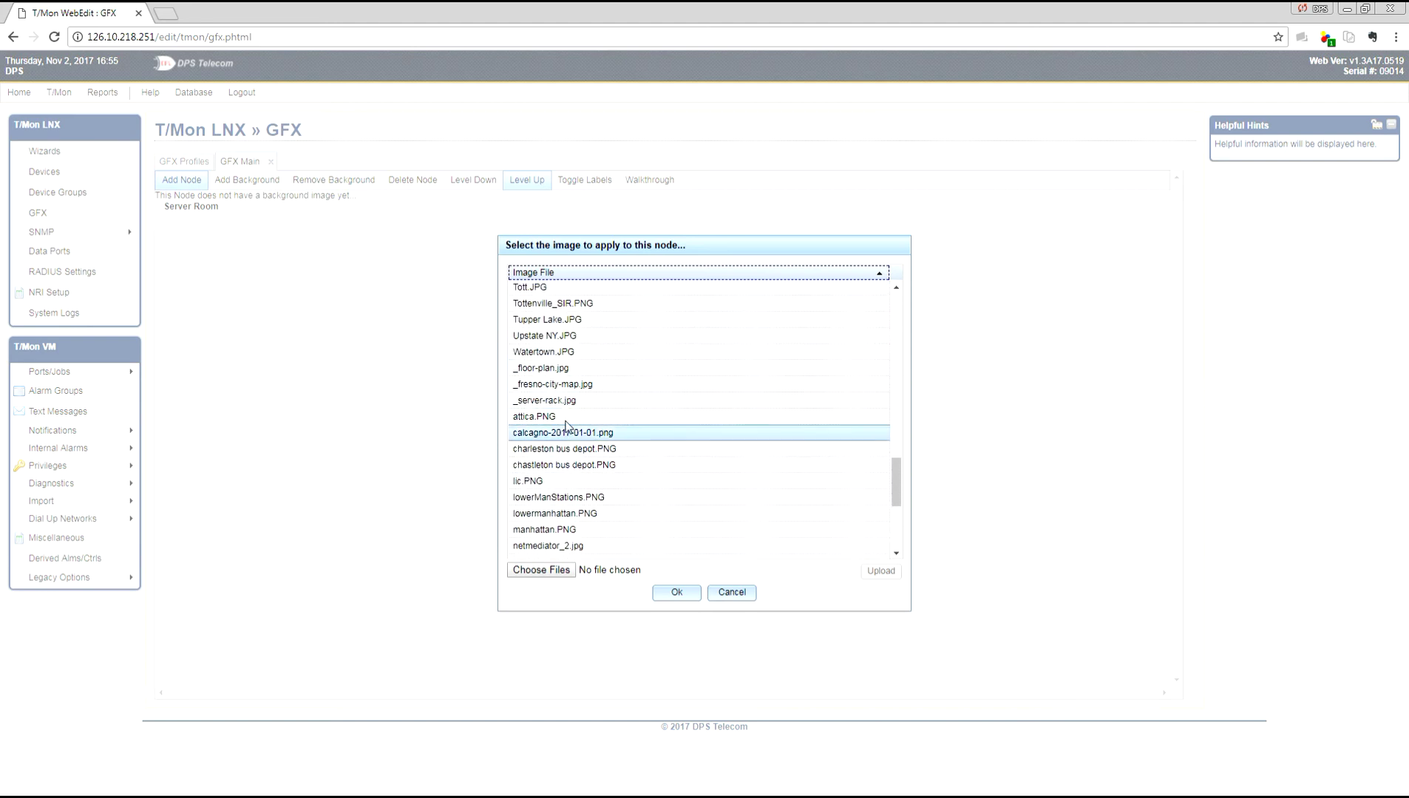
click(632, 399)
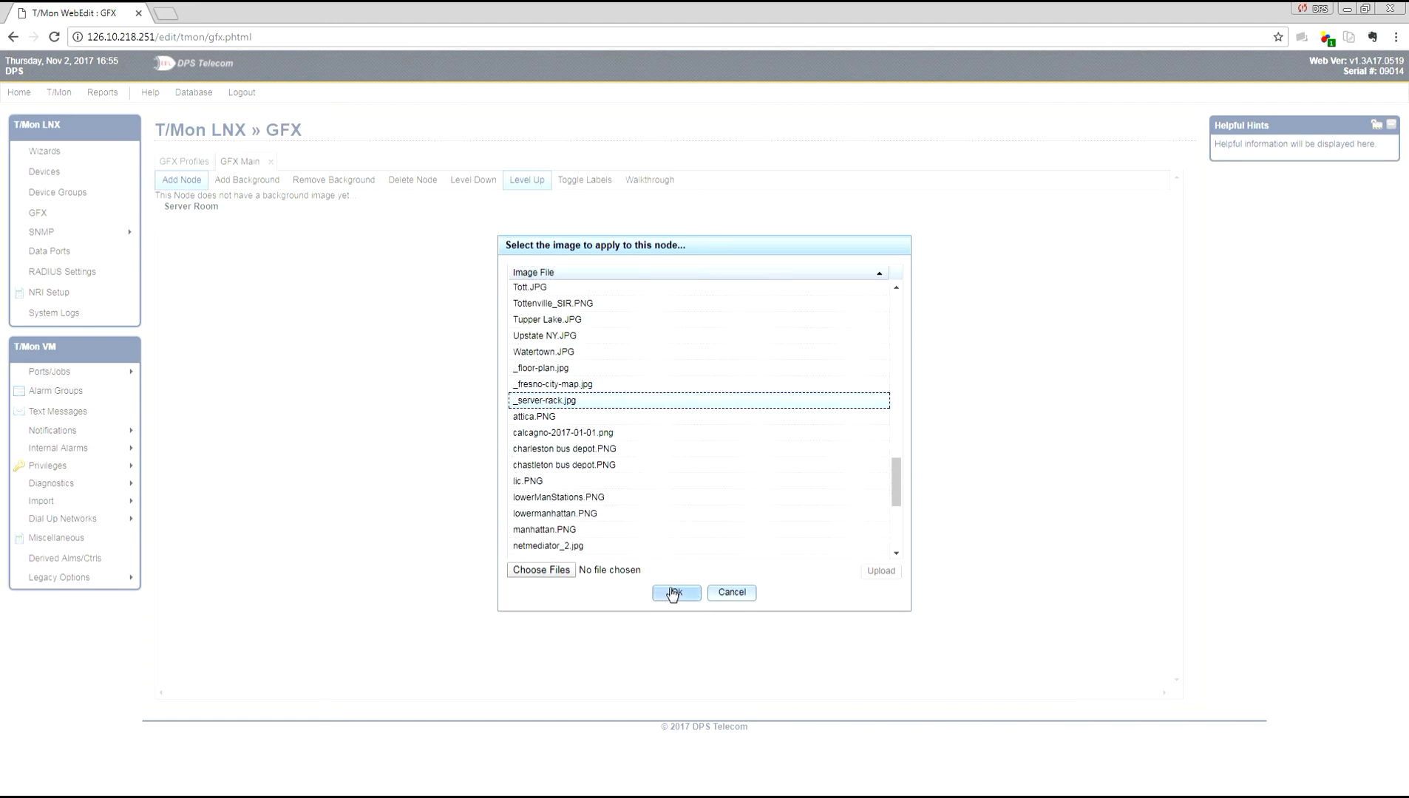
- Apply the rack photo and add a node named NetGuardian RTU on the right-hand rack
click(673, 594)
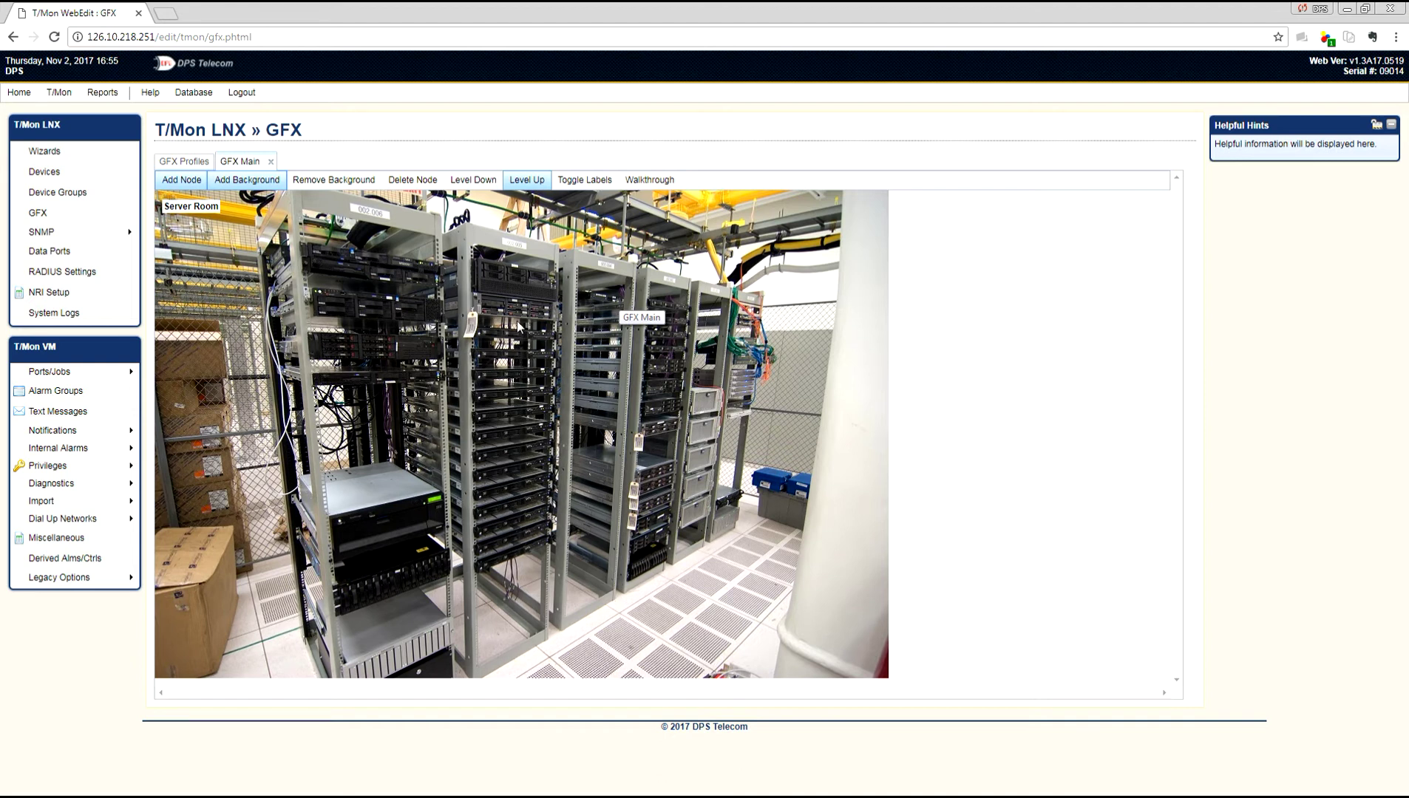
click(175, 181)
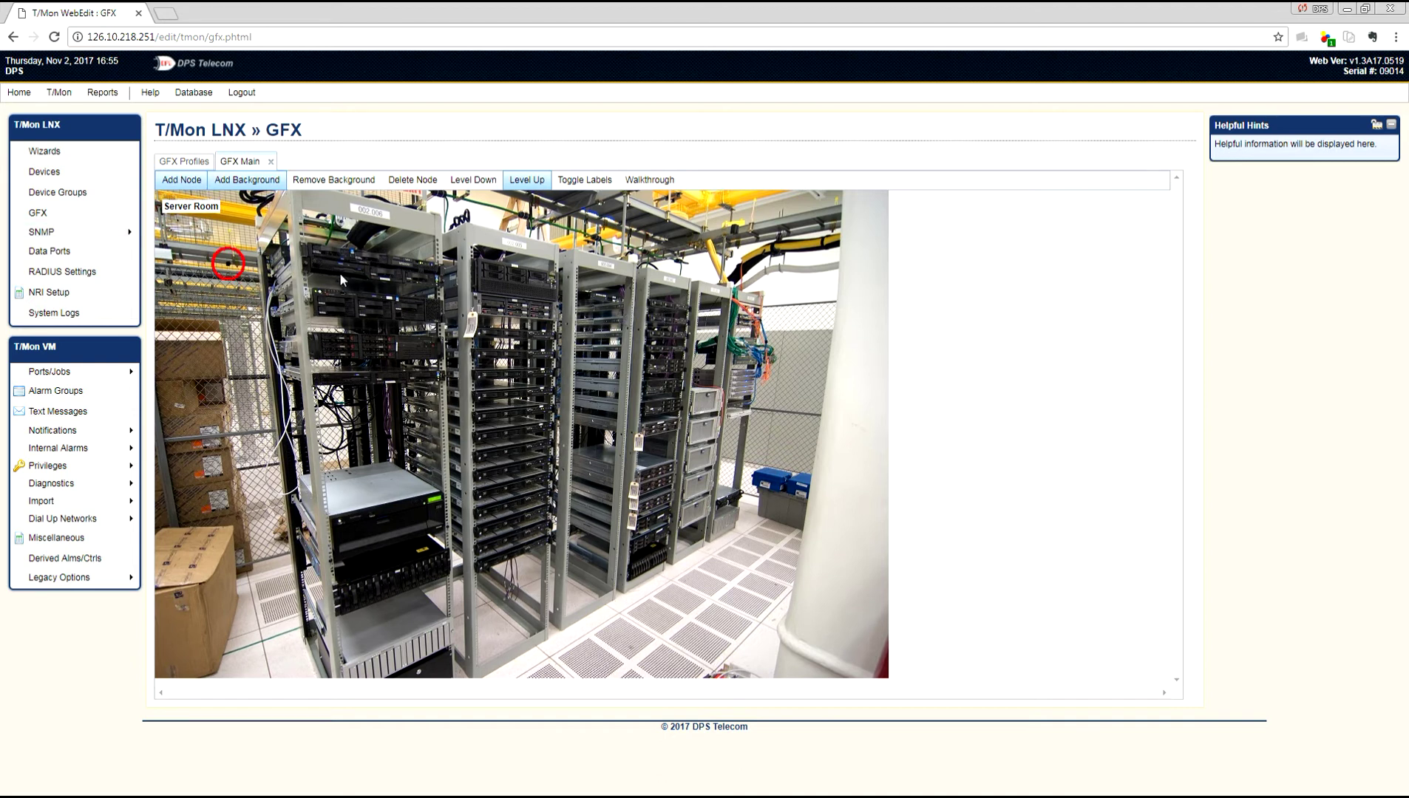
drag(229, 264, 739, 416)
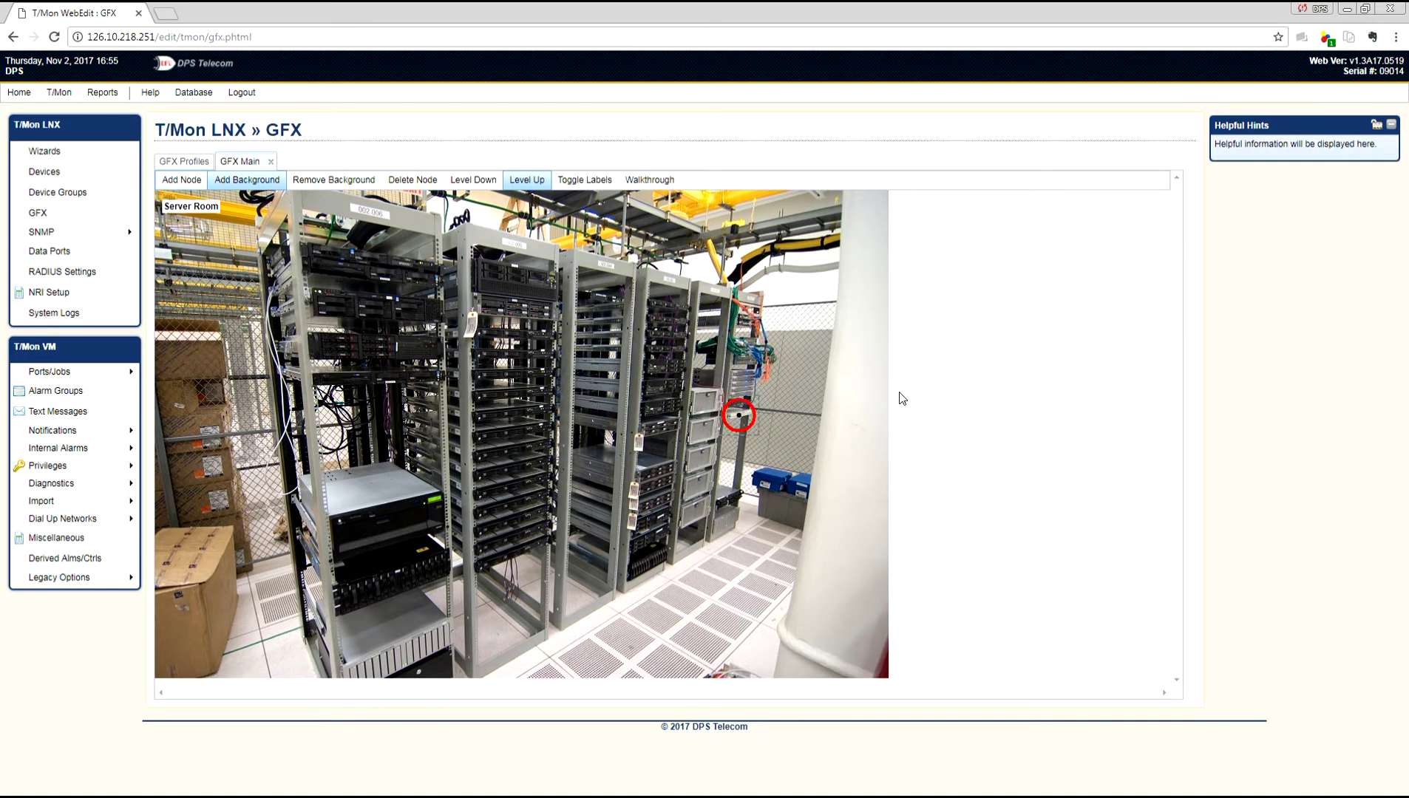
right_click(739, 416)
click(778, 425)
text(NetGuardian RTU)
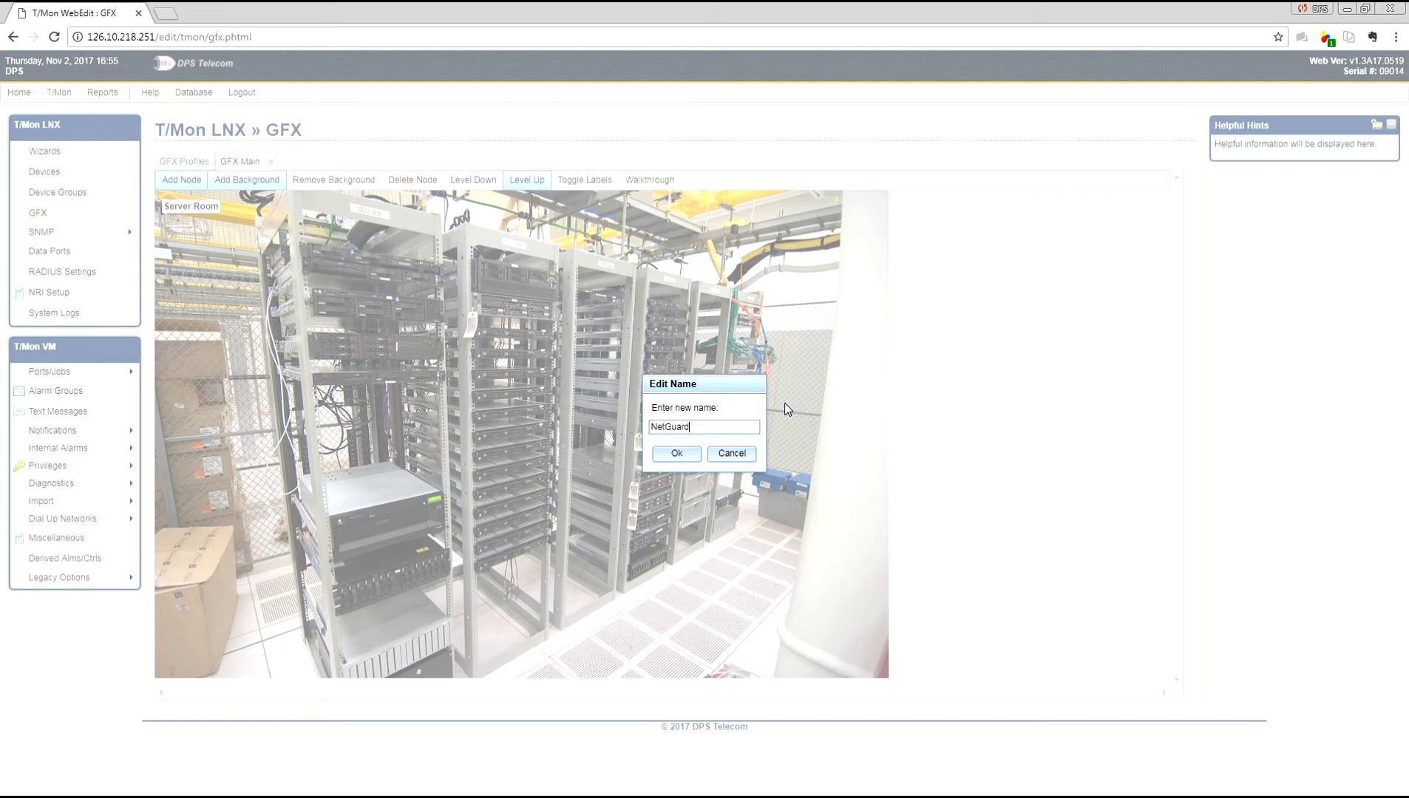
click(677, 453)
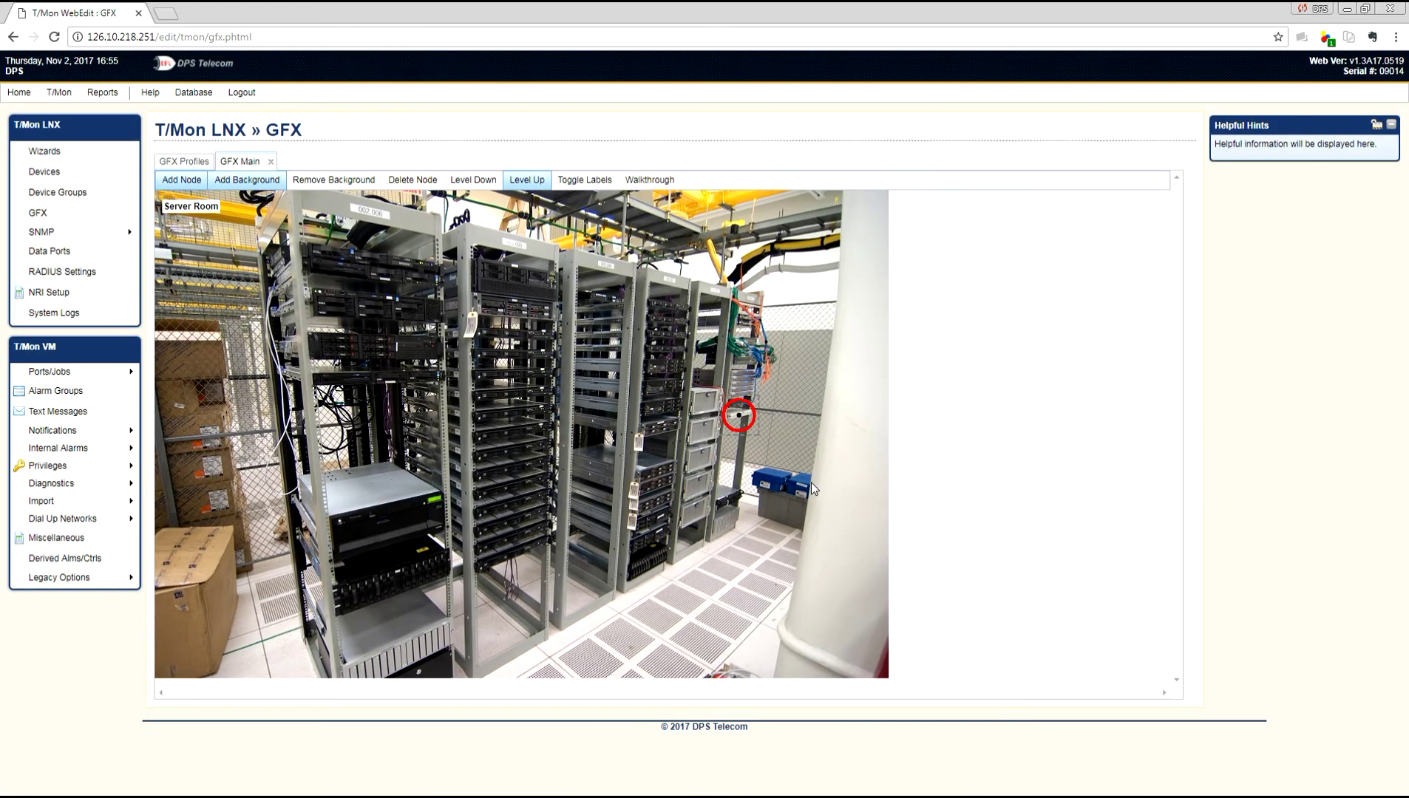
- Assign the DPS Fresno Site device to the NetGuardian RTU node through its Device option
right_click(742, 418)
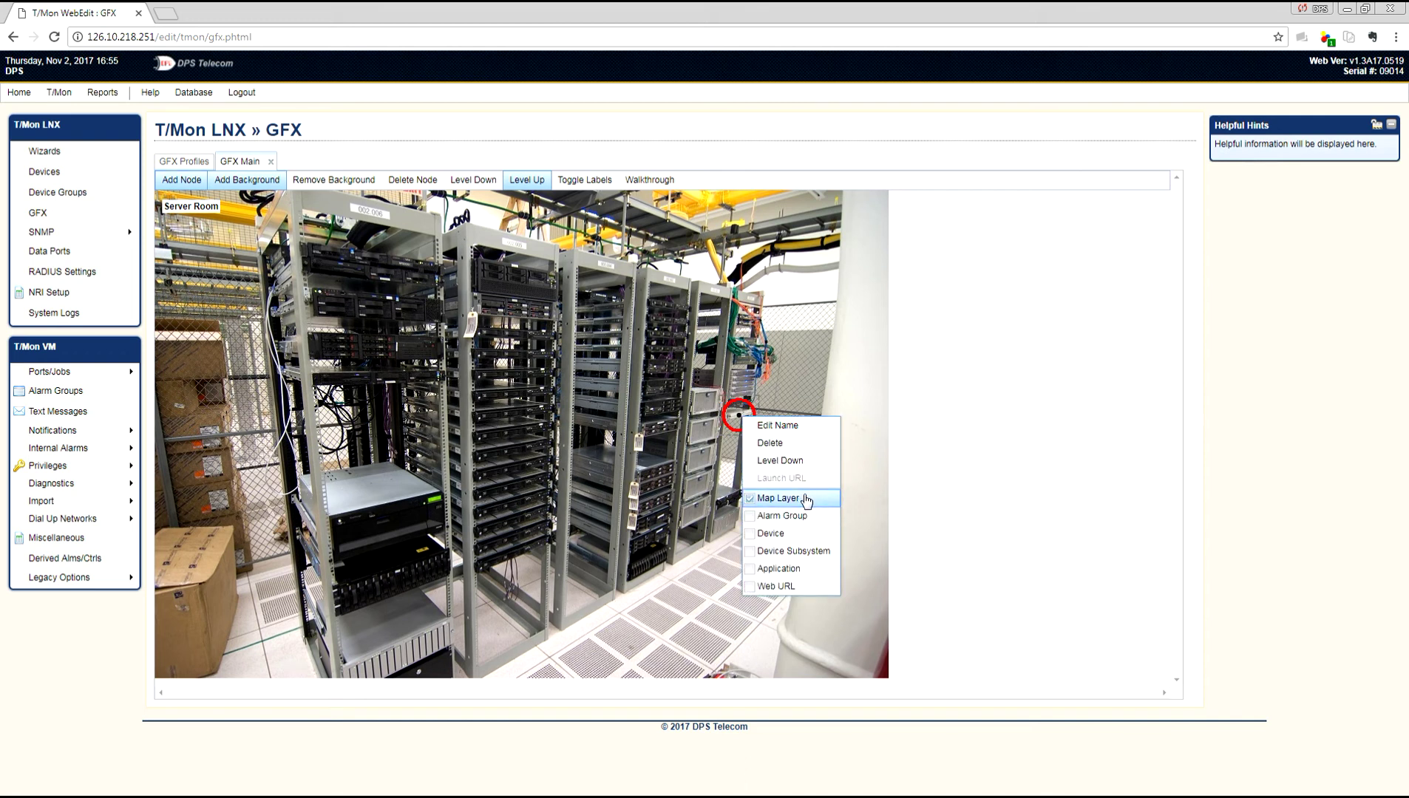
click(770, 533)
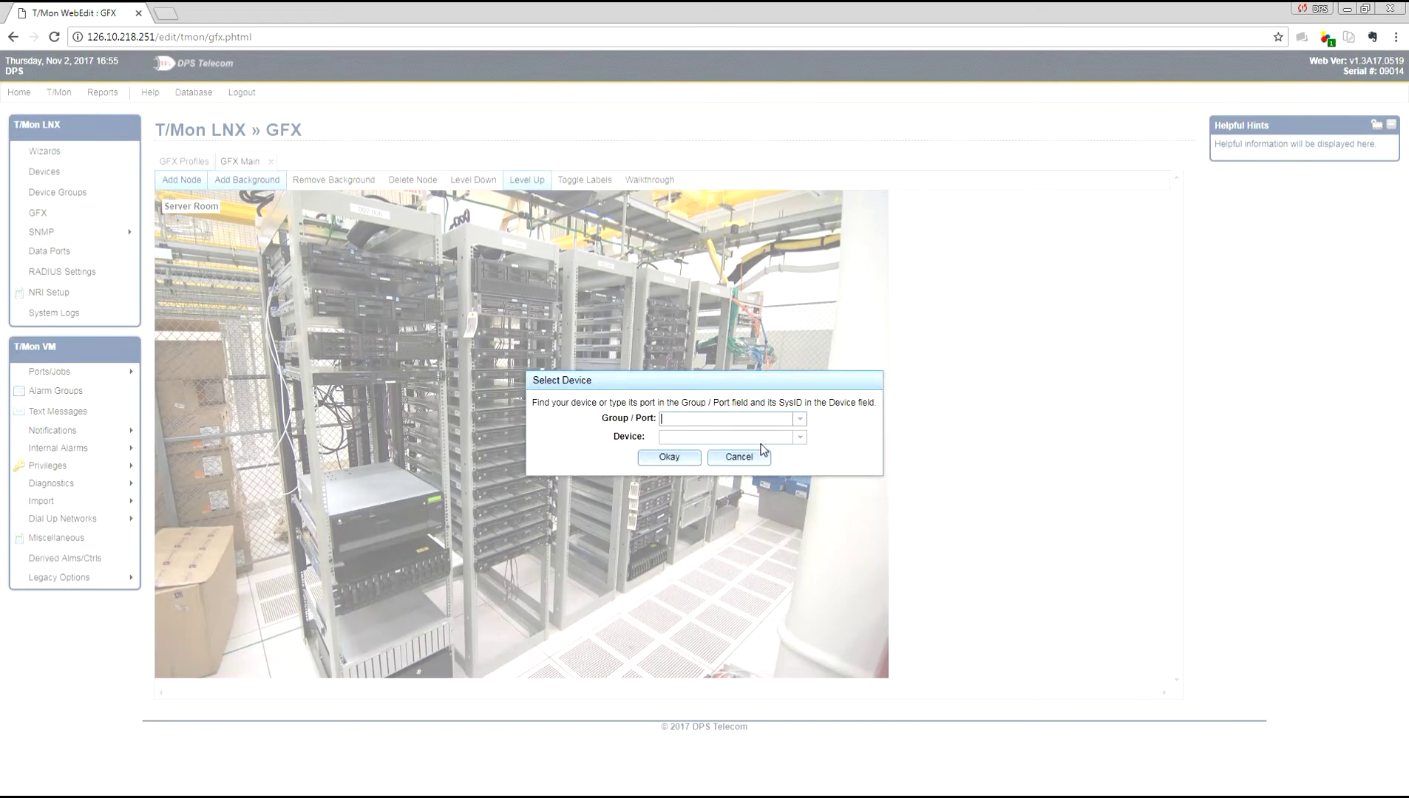
text(DPS 12)
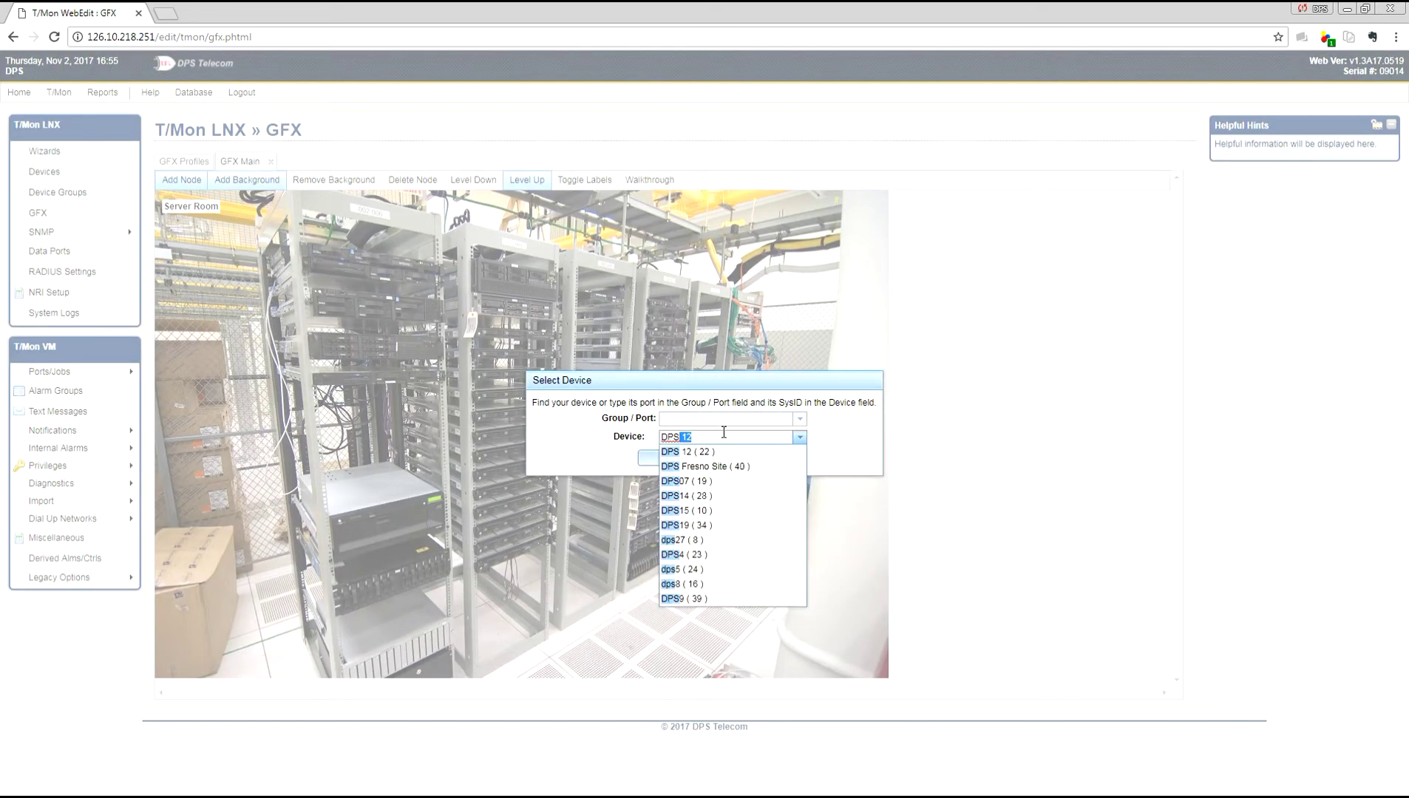
click(722, 466)
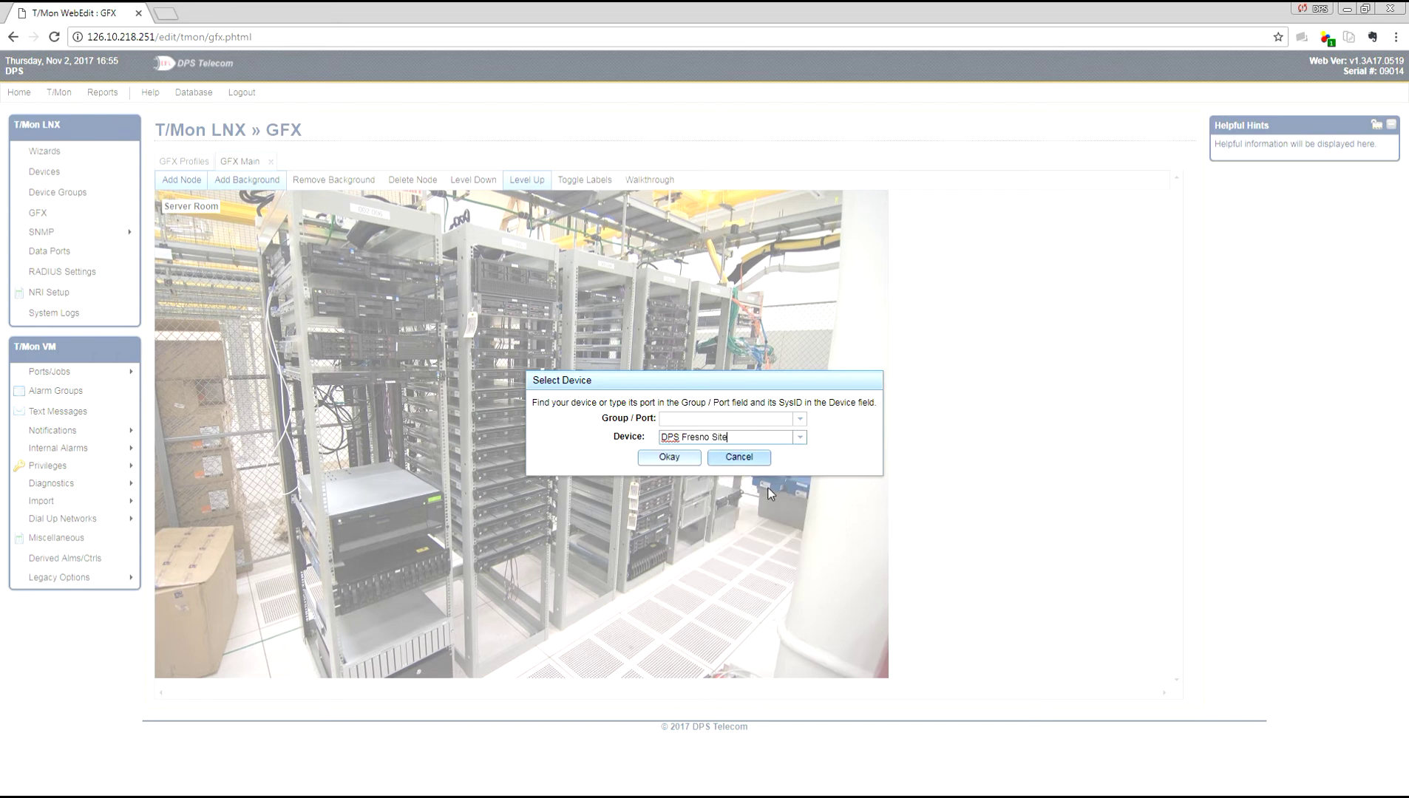
click(669, 457)
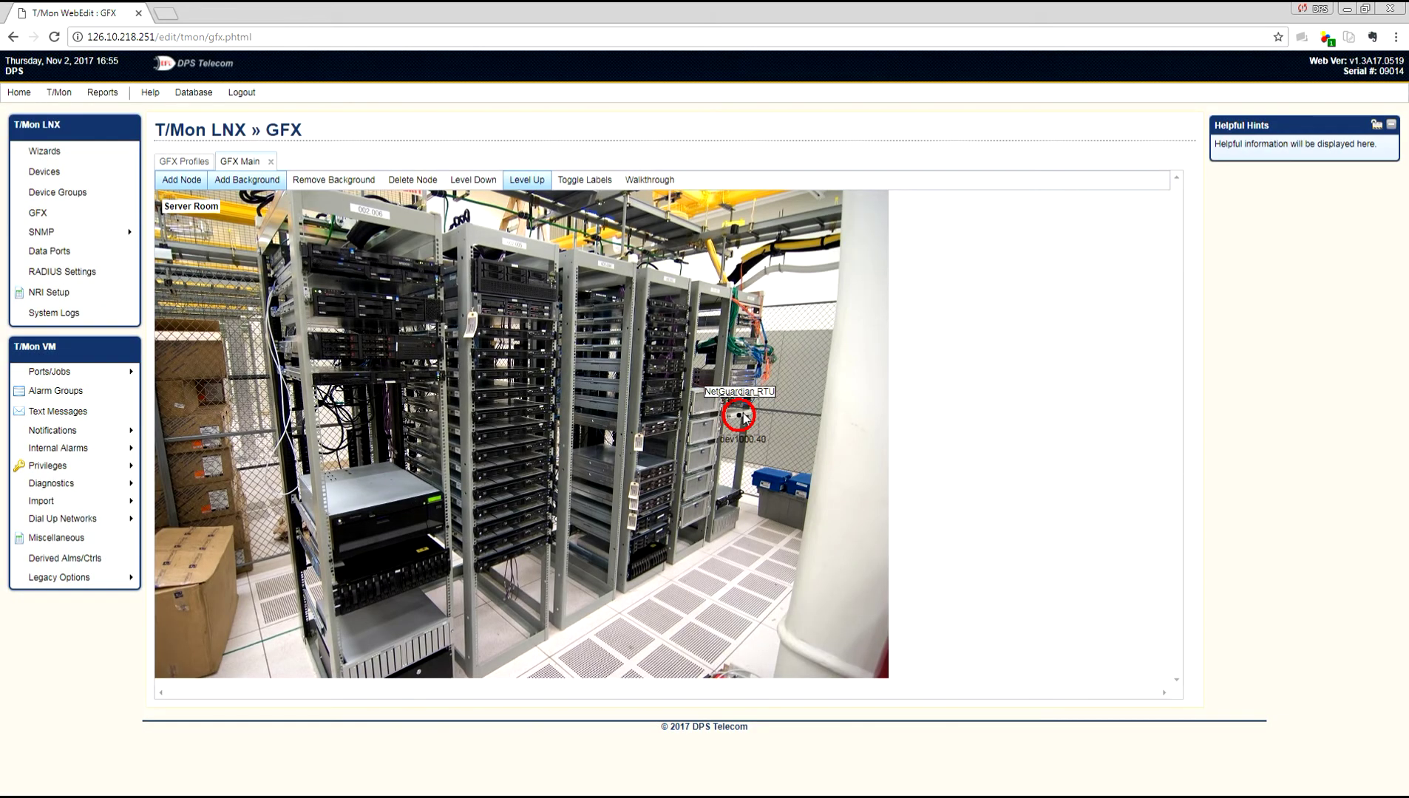
mouse_move(738, 414)
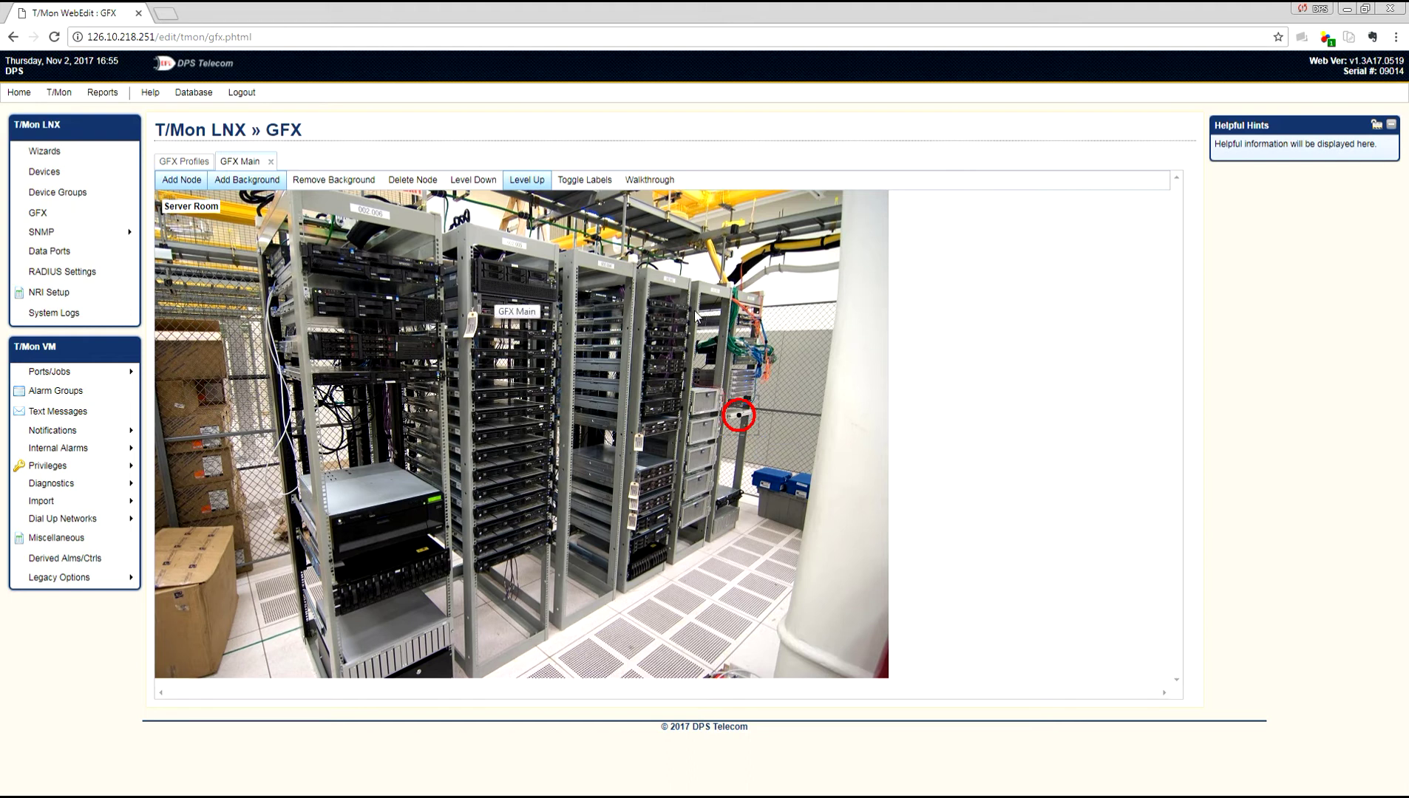
- Go up two levels, through the Fresno Site floor plan, to the Main city map
click(534, 186)
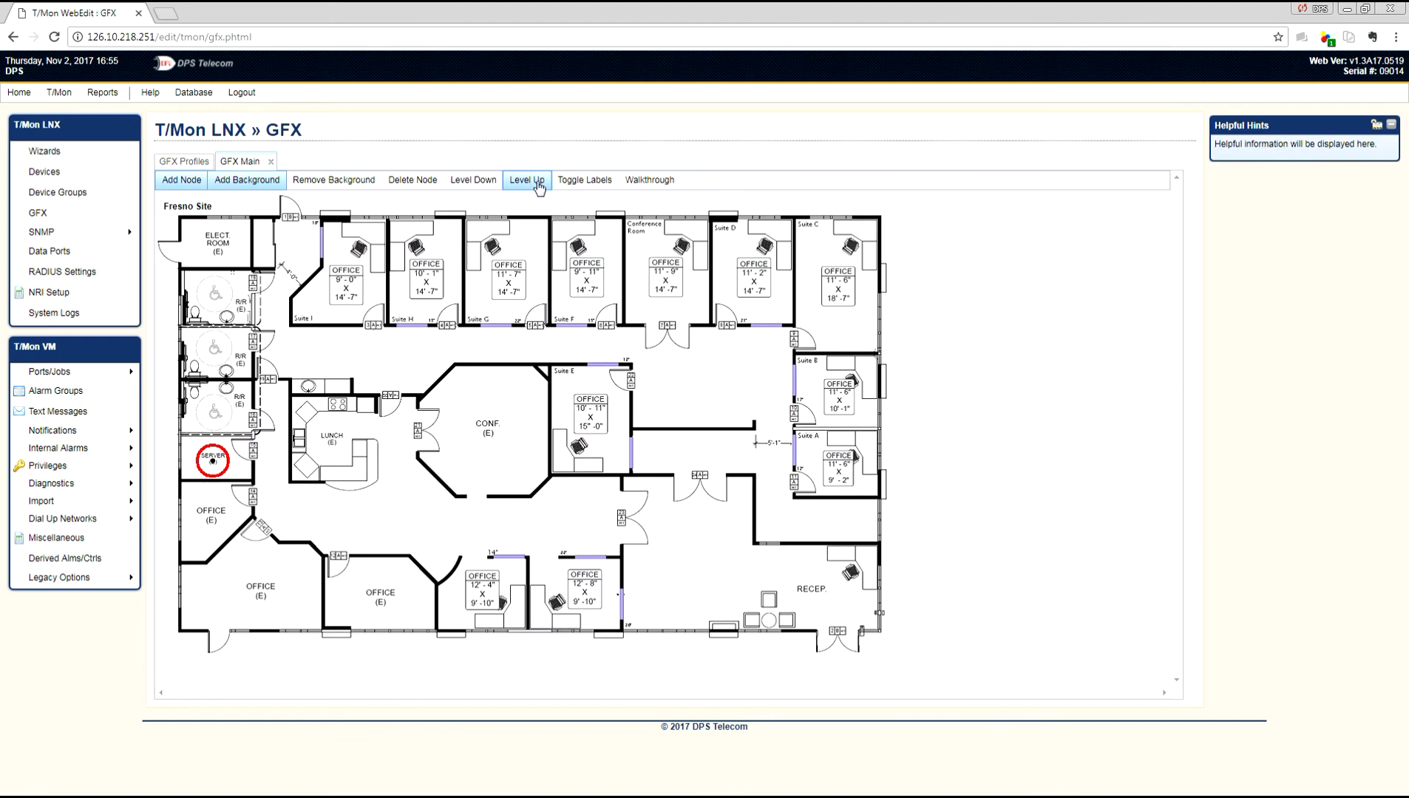
click(536, 182)
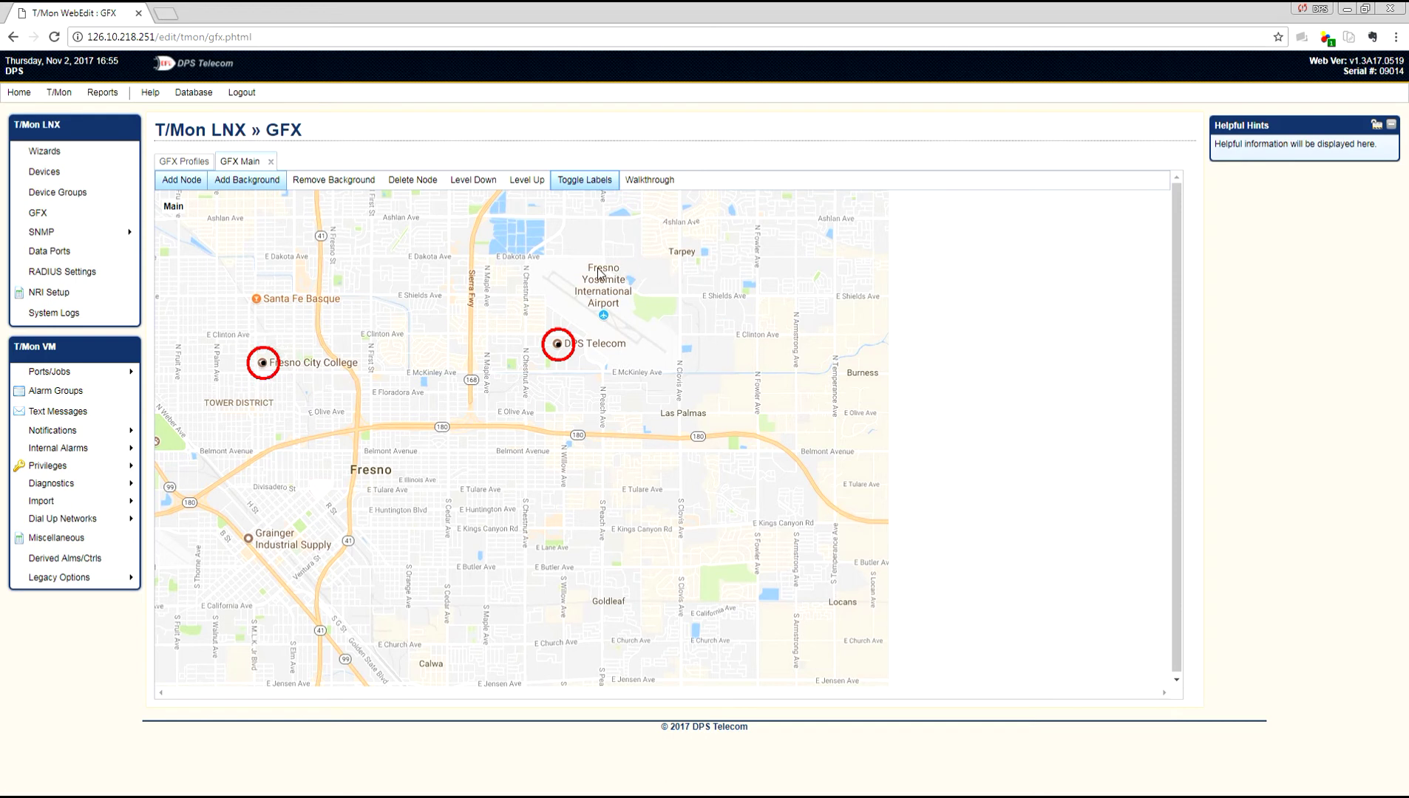
- Close the GFX Main editor, save the profile and log out
click(272, 162)
click(180, 324)
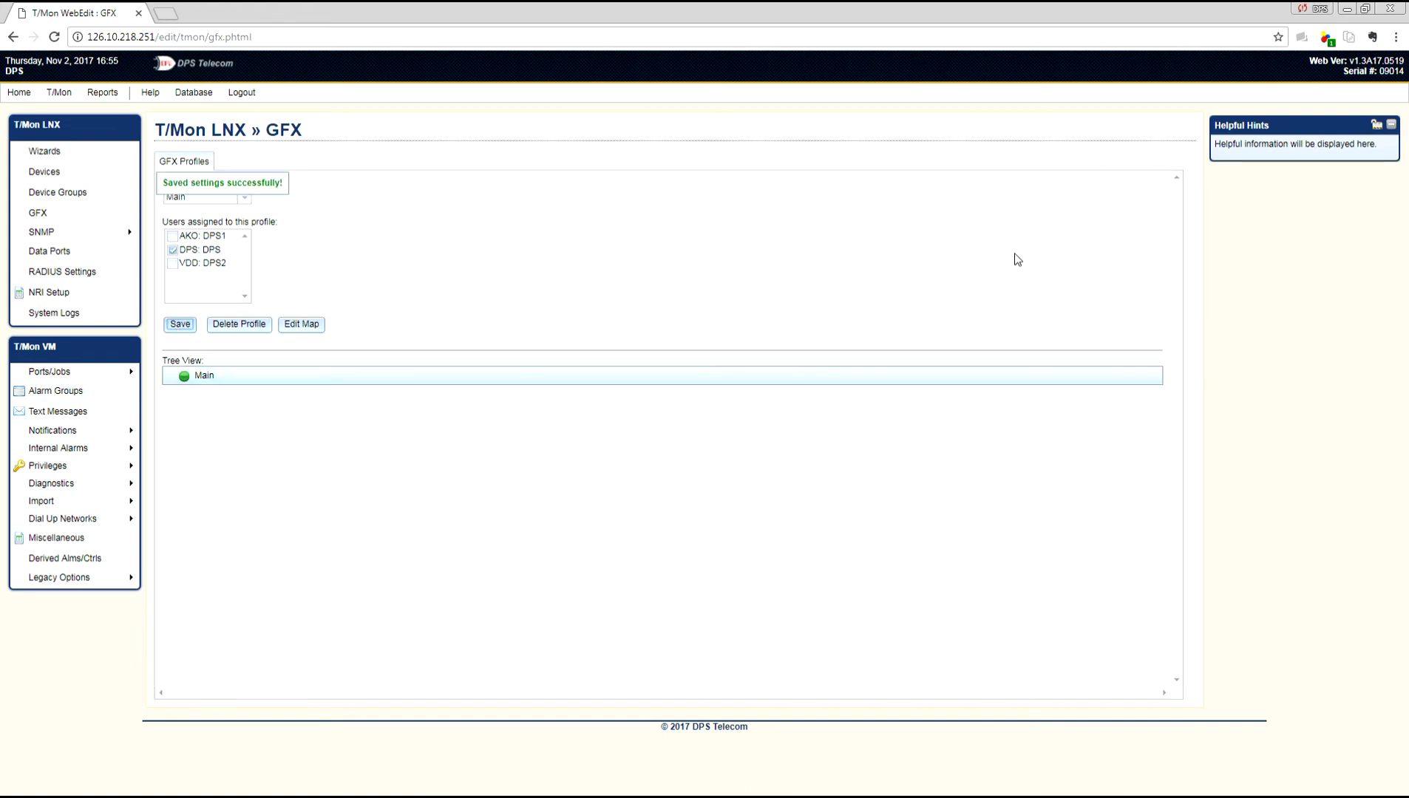
click(242, 92)
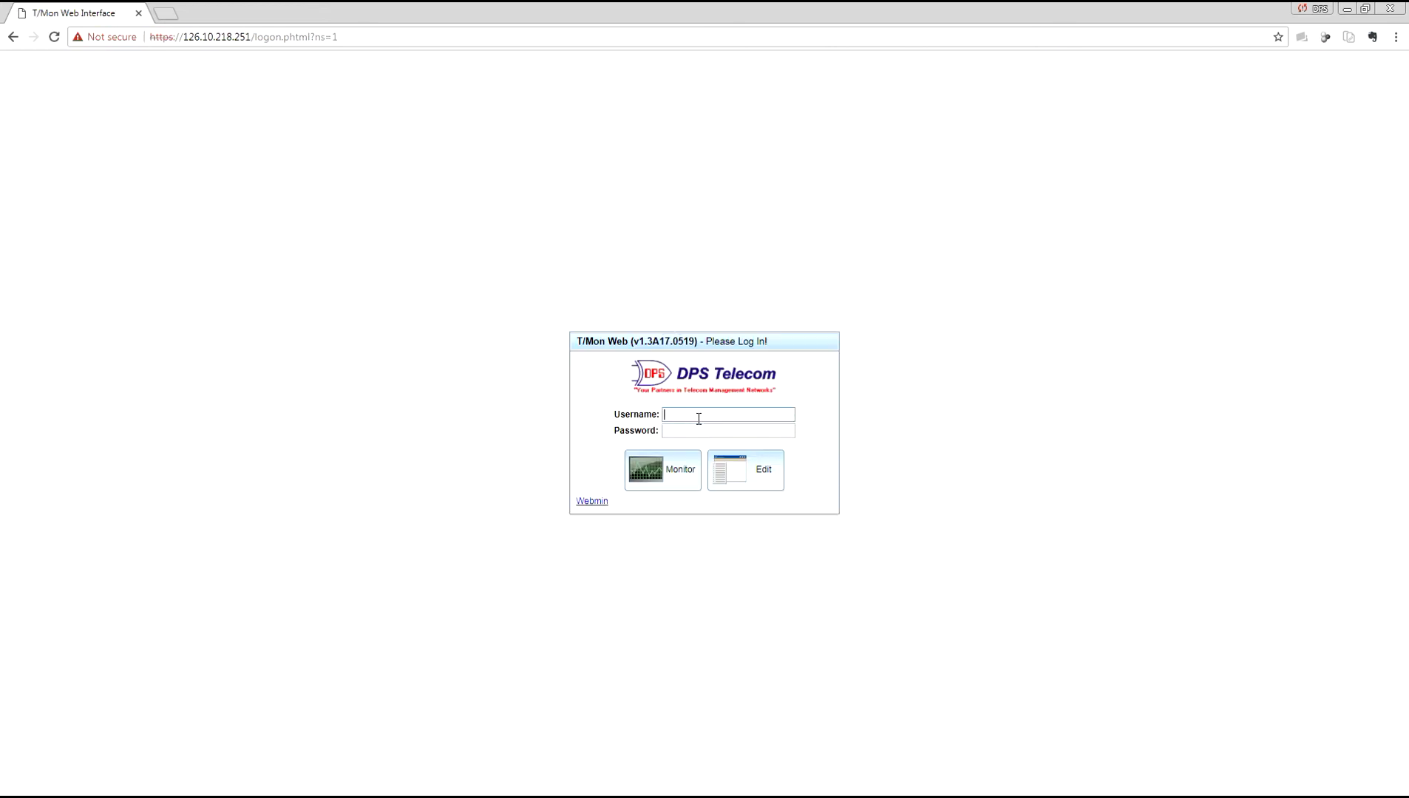
text(dps)
- Sign back in with the username and password in Monitor mode
key(Tab)
text(d)
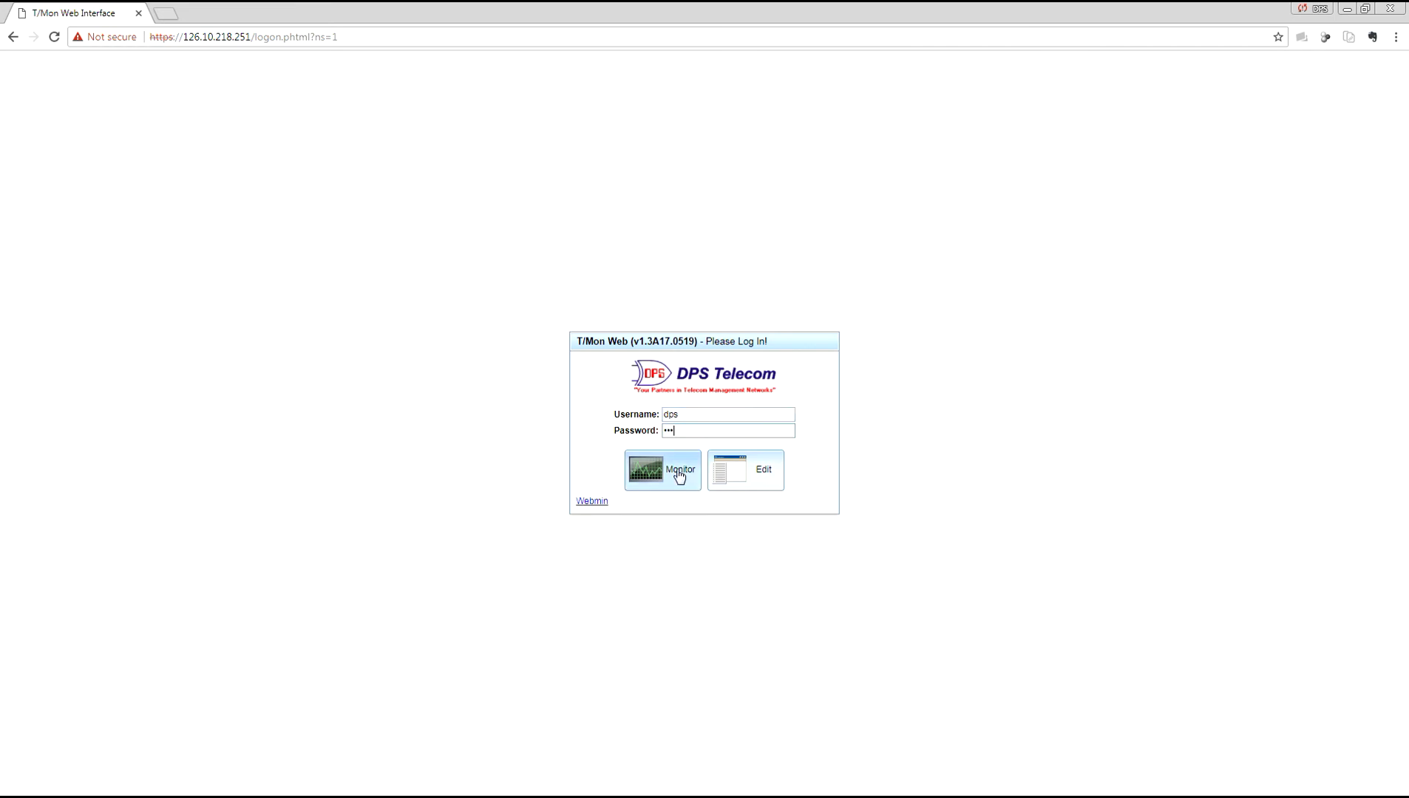
click(649, 481)
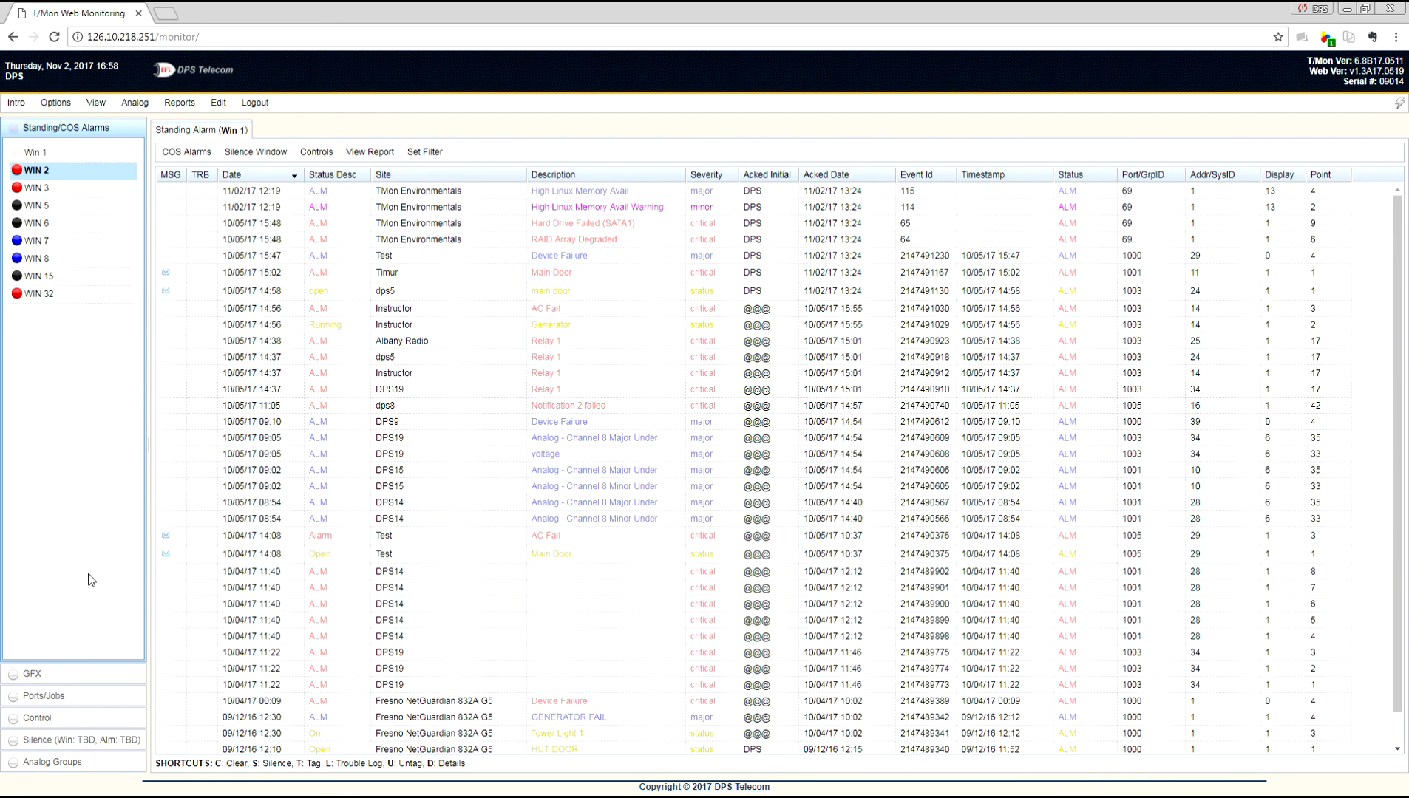
- Display the GFX Main city map with the Fresno Site and University Site nodes
click(50, 674)
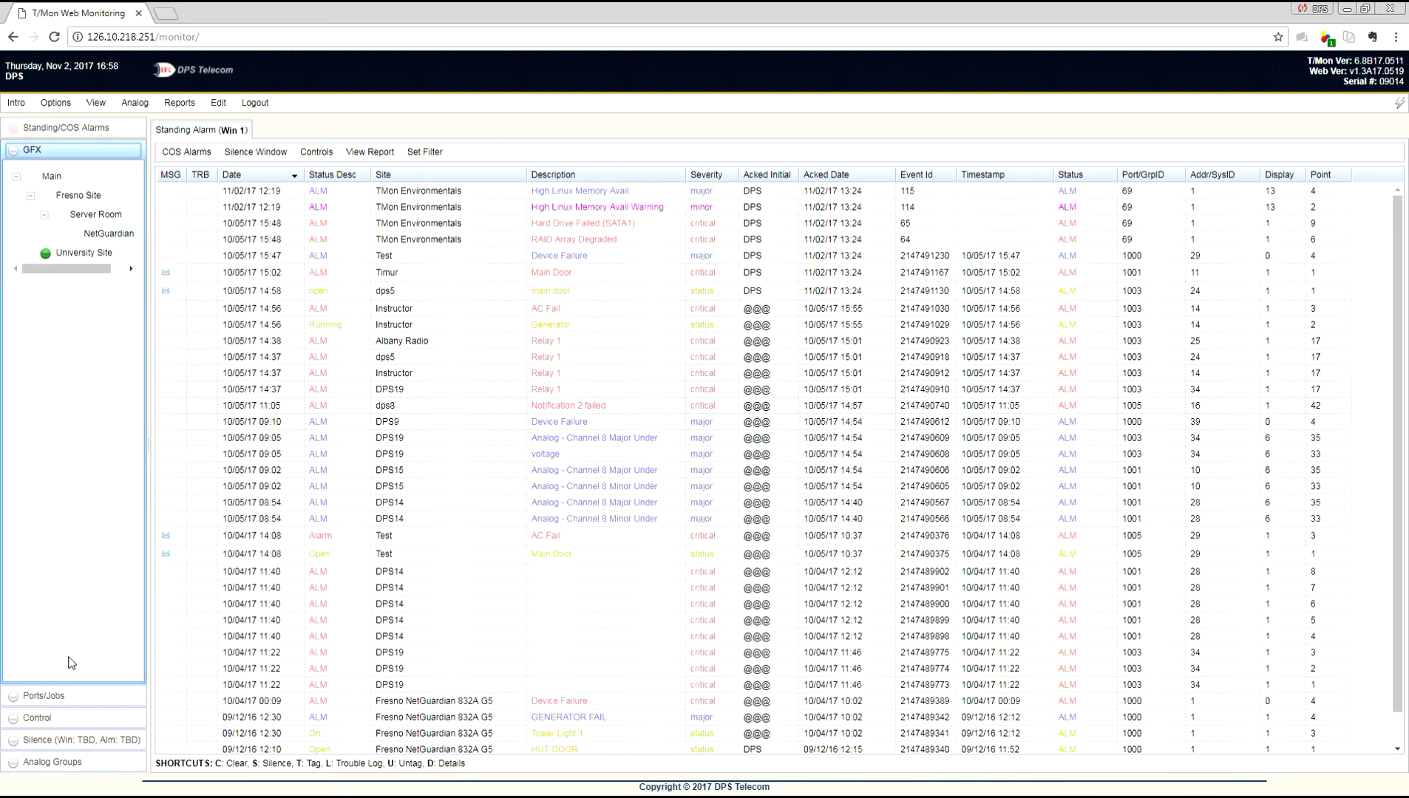
click(52, 177)
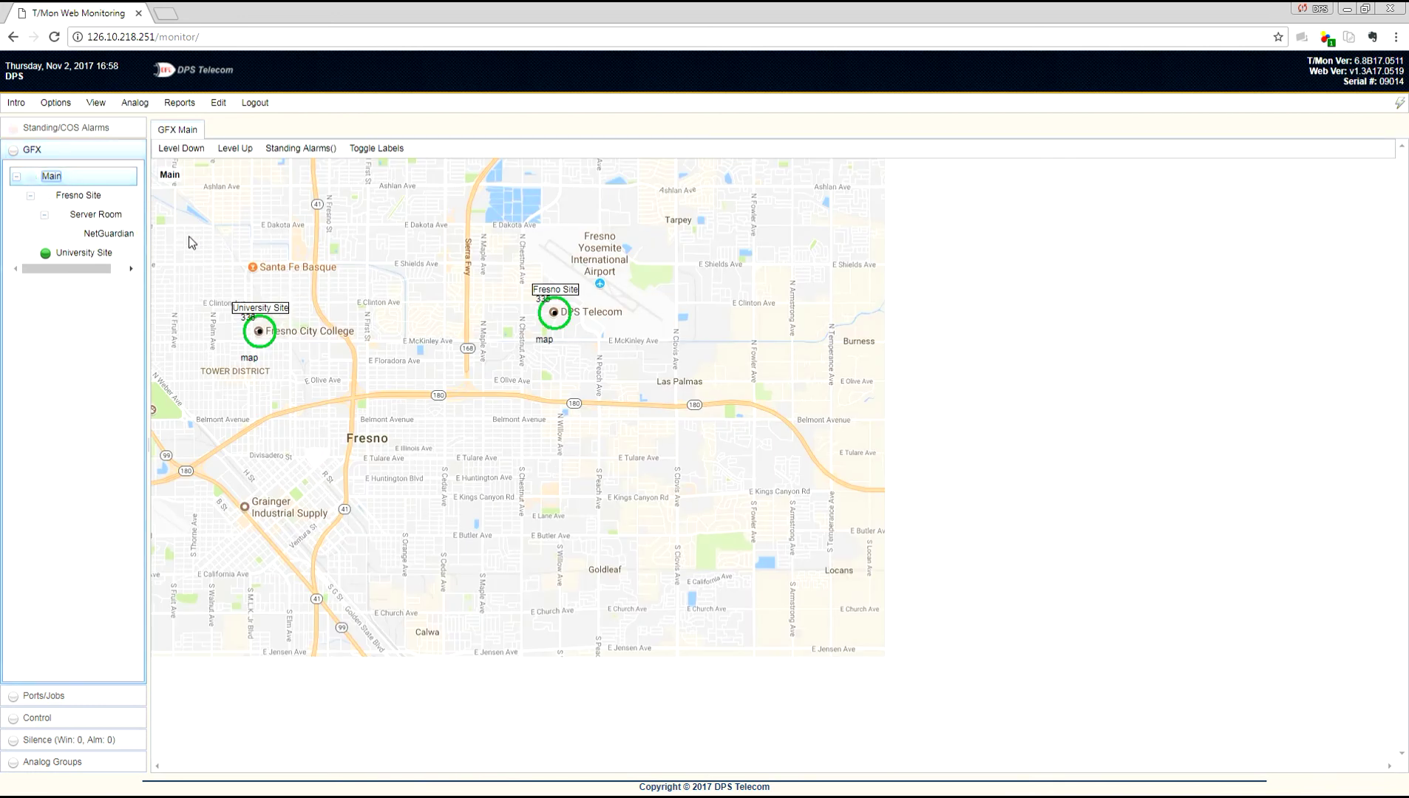
- View the standing and change-of-state alarm lists for alarm window WIN 2
click(69, 128)
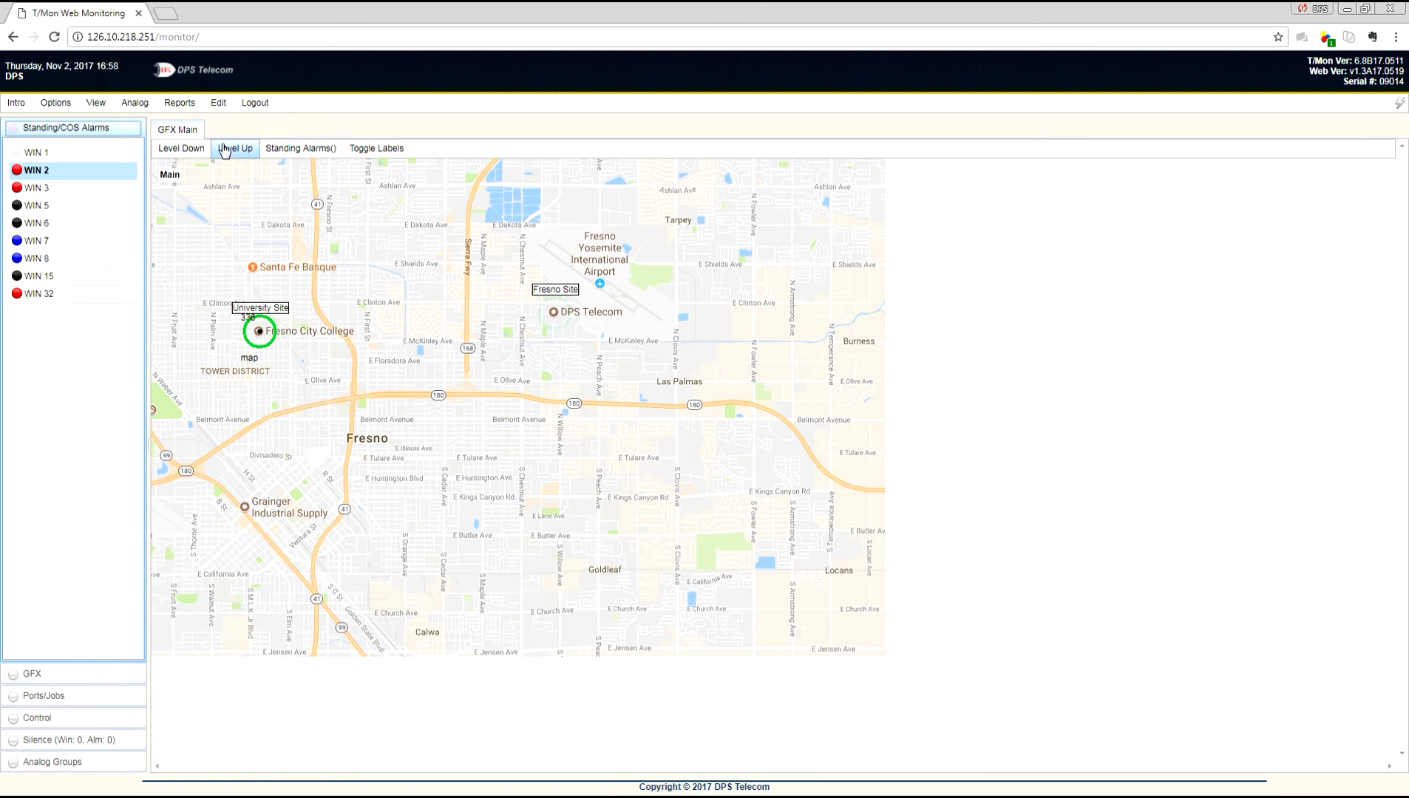
click(104, 170)
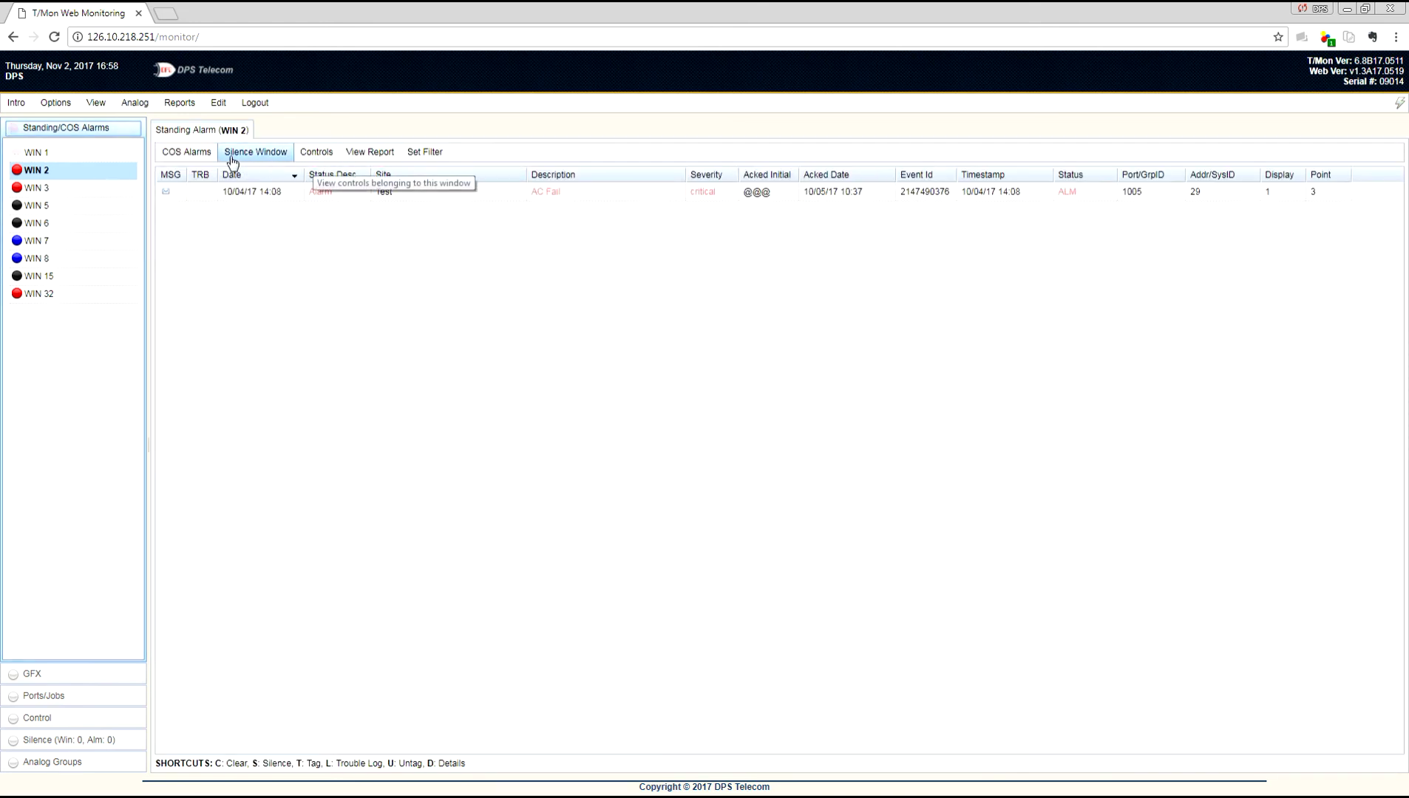
click(187, 151)
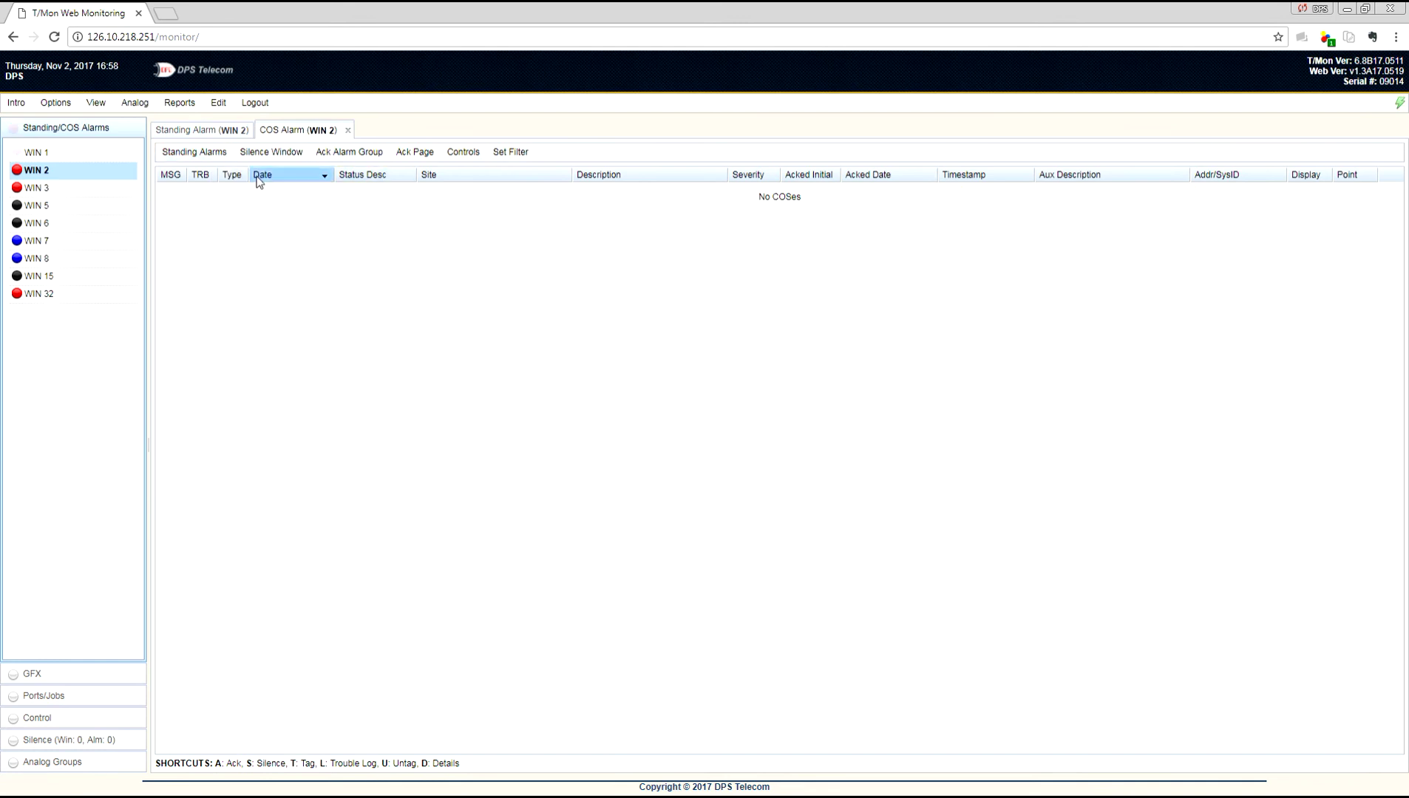
- Acknowledge the four DPS Fresno Site change-of-state alarms in WIN 1
click(67, 153)
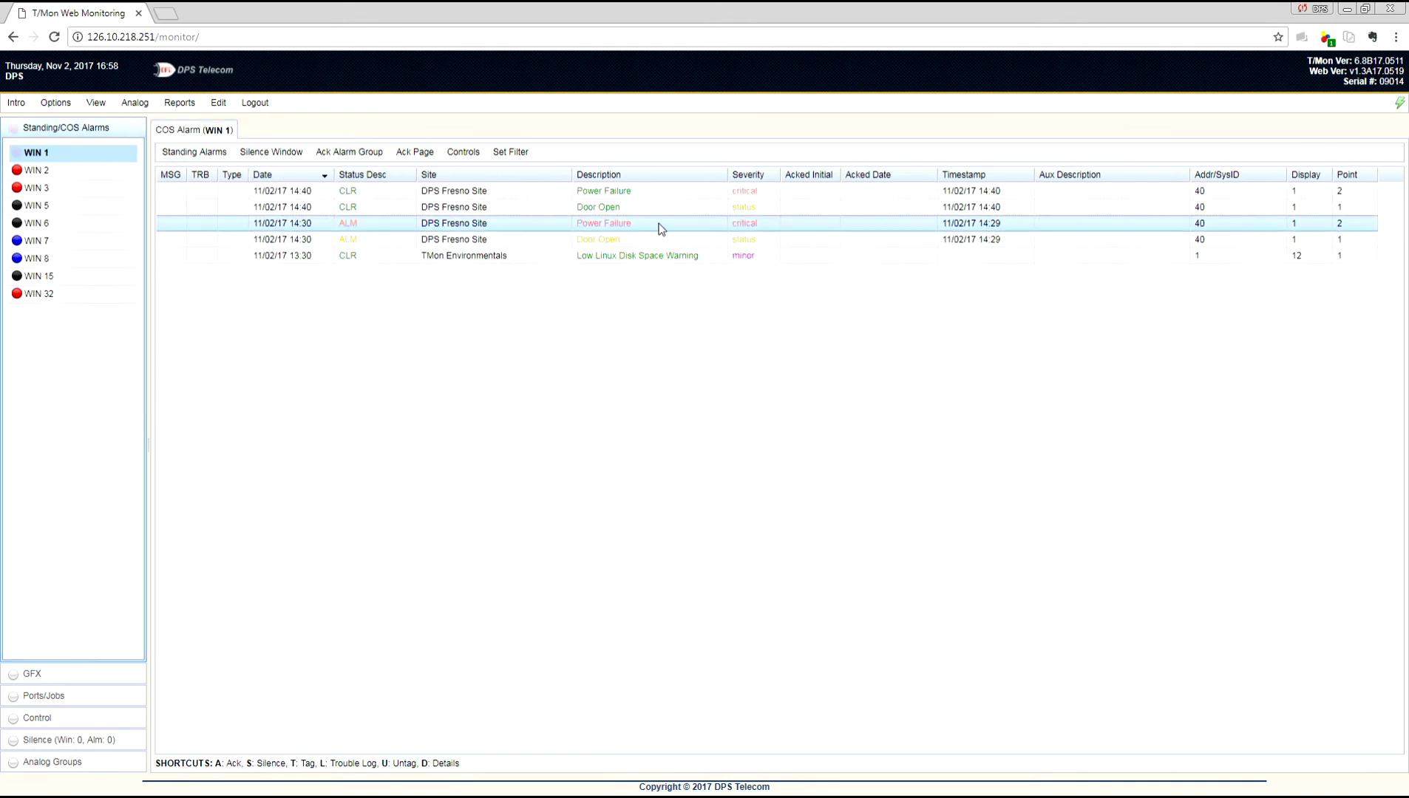
drag(538, 193, 447, 242)
right_click(446, 241)
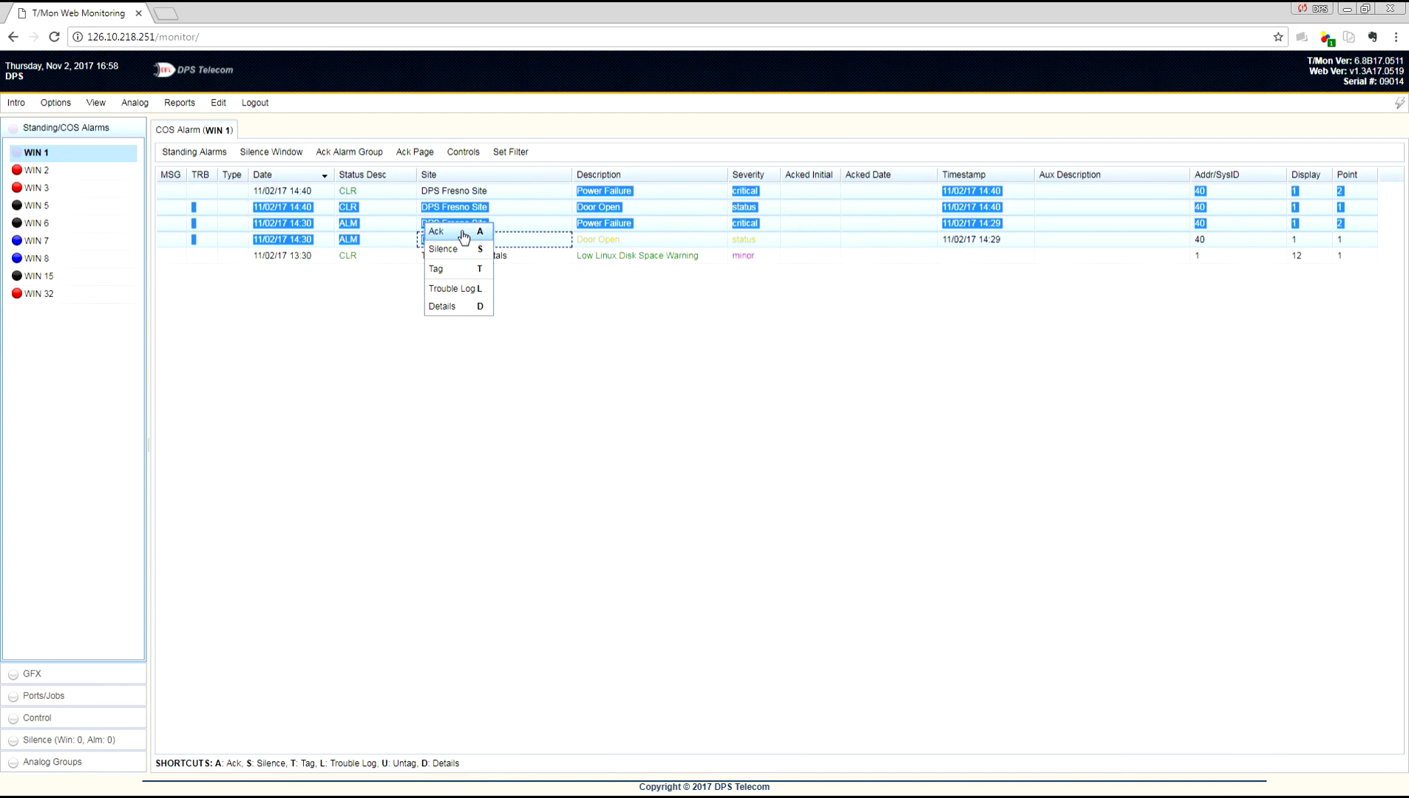
click(470, 233)
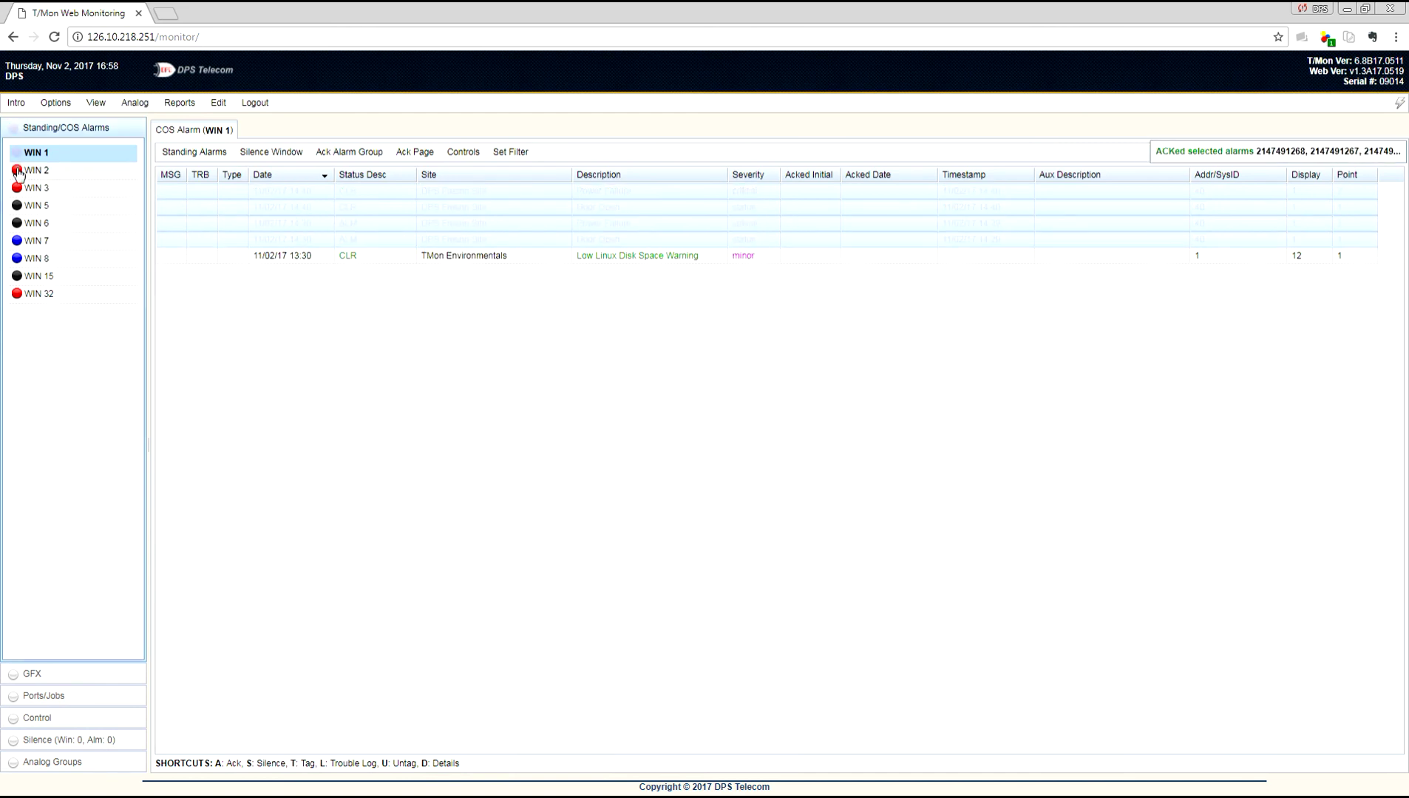
click(70, 674)
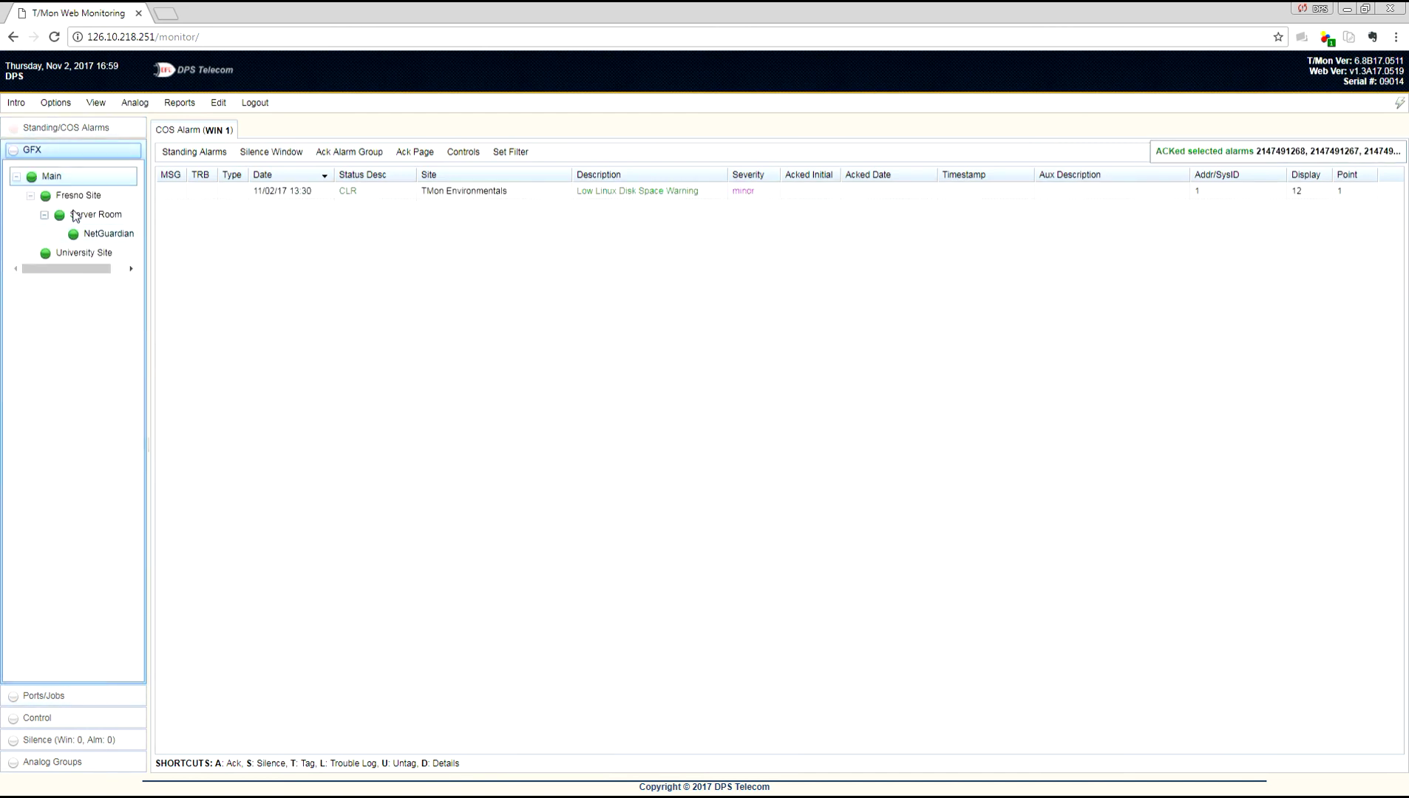
- Reopen the GFX Main map from the tree to see the updated Fresno Site status
click(73, 182)
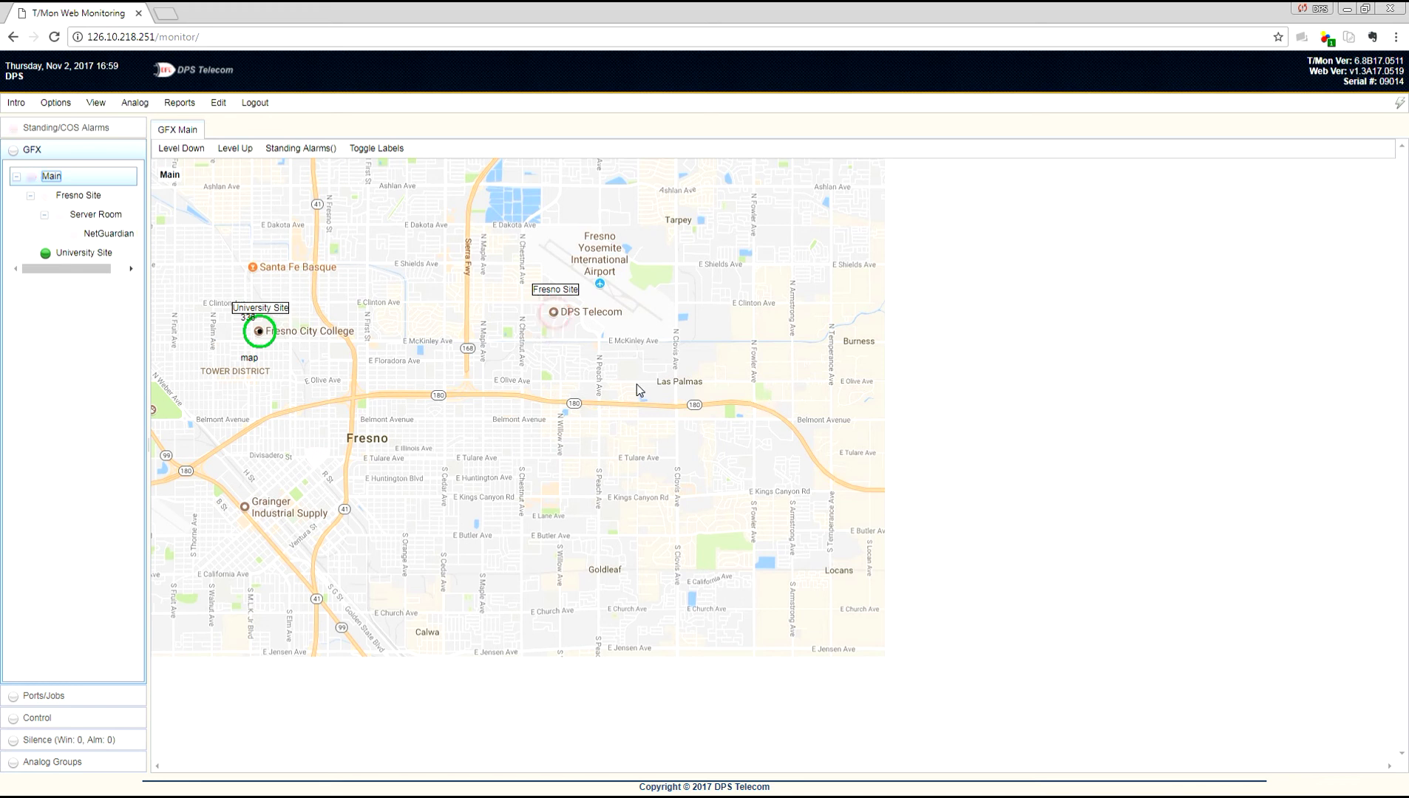
- Drill through Fresno Site and Server Room to the NetGuardian RTU's Power Failure events
click(555, 319)
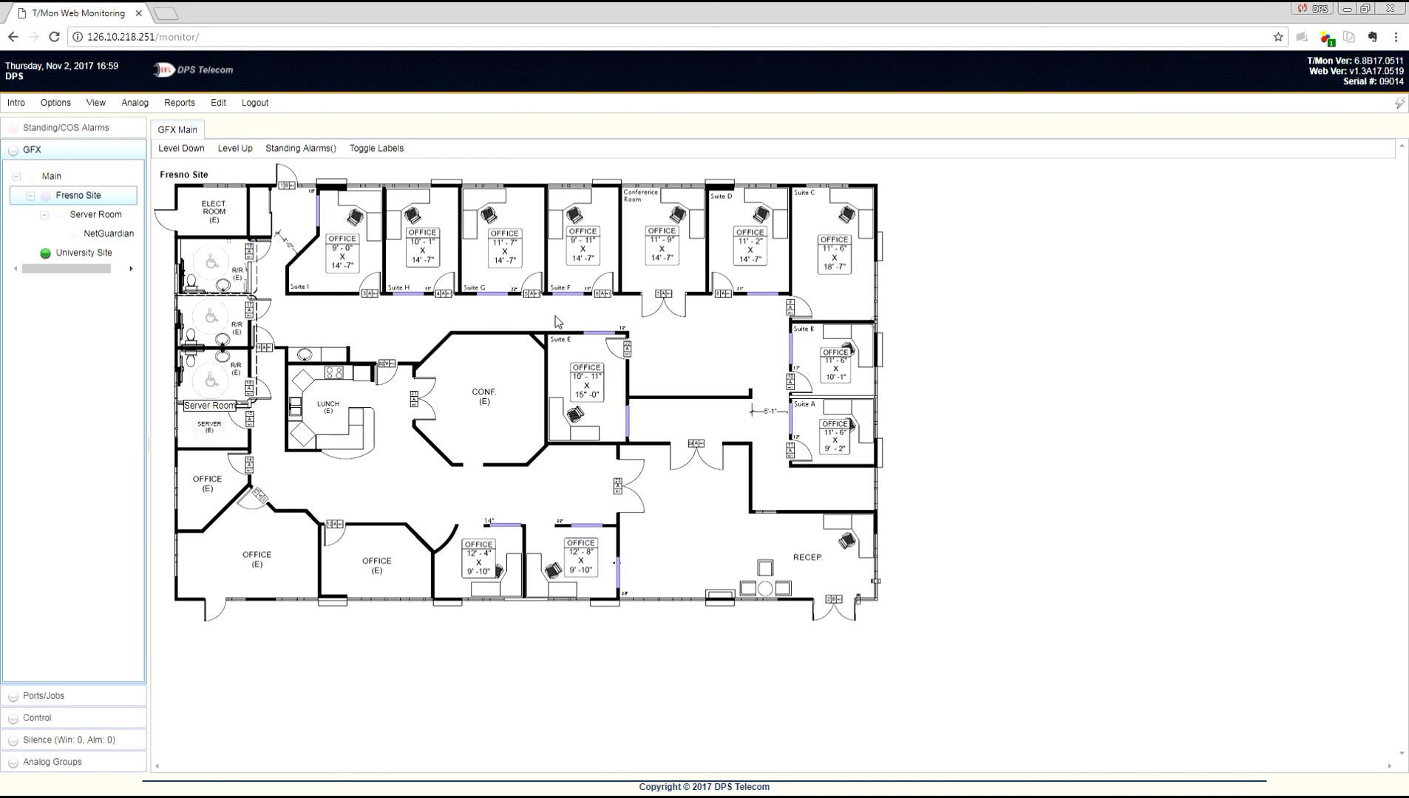
click(211, 435)
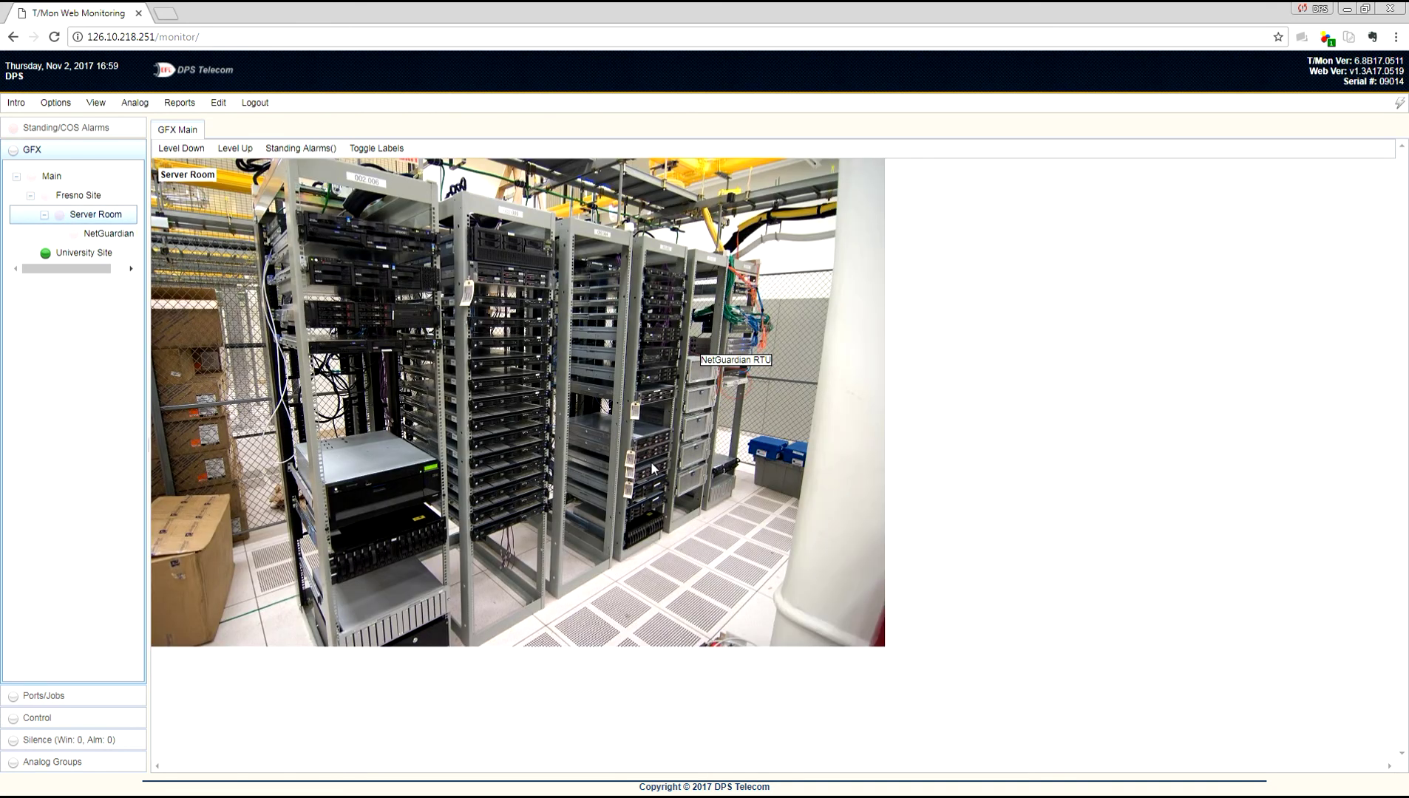
click(736, 382)
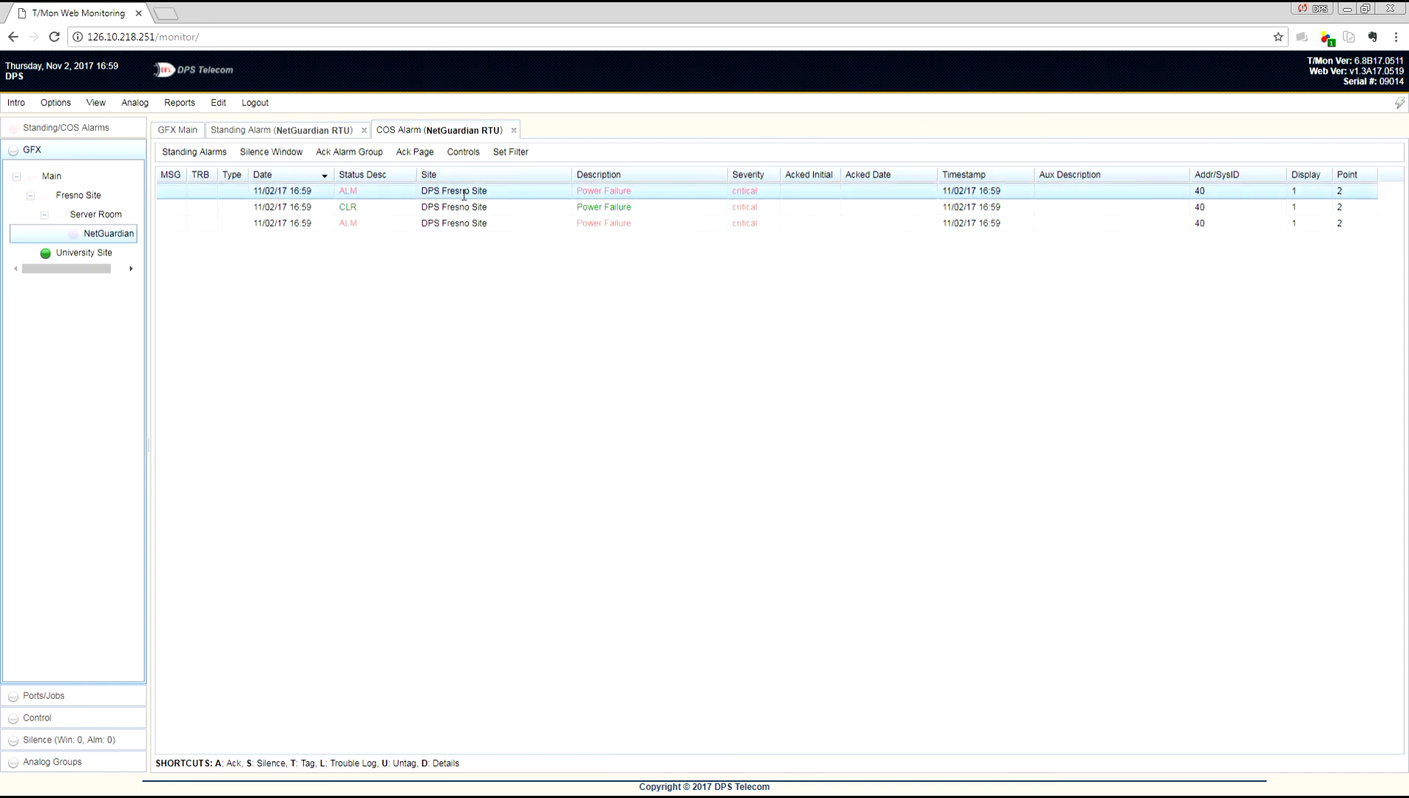
- Check the NetGuardian RTU's standing critical Power Failure alarm, then return to the Server Room photo
click(178, 153)
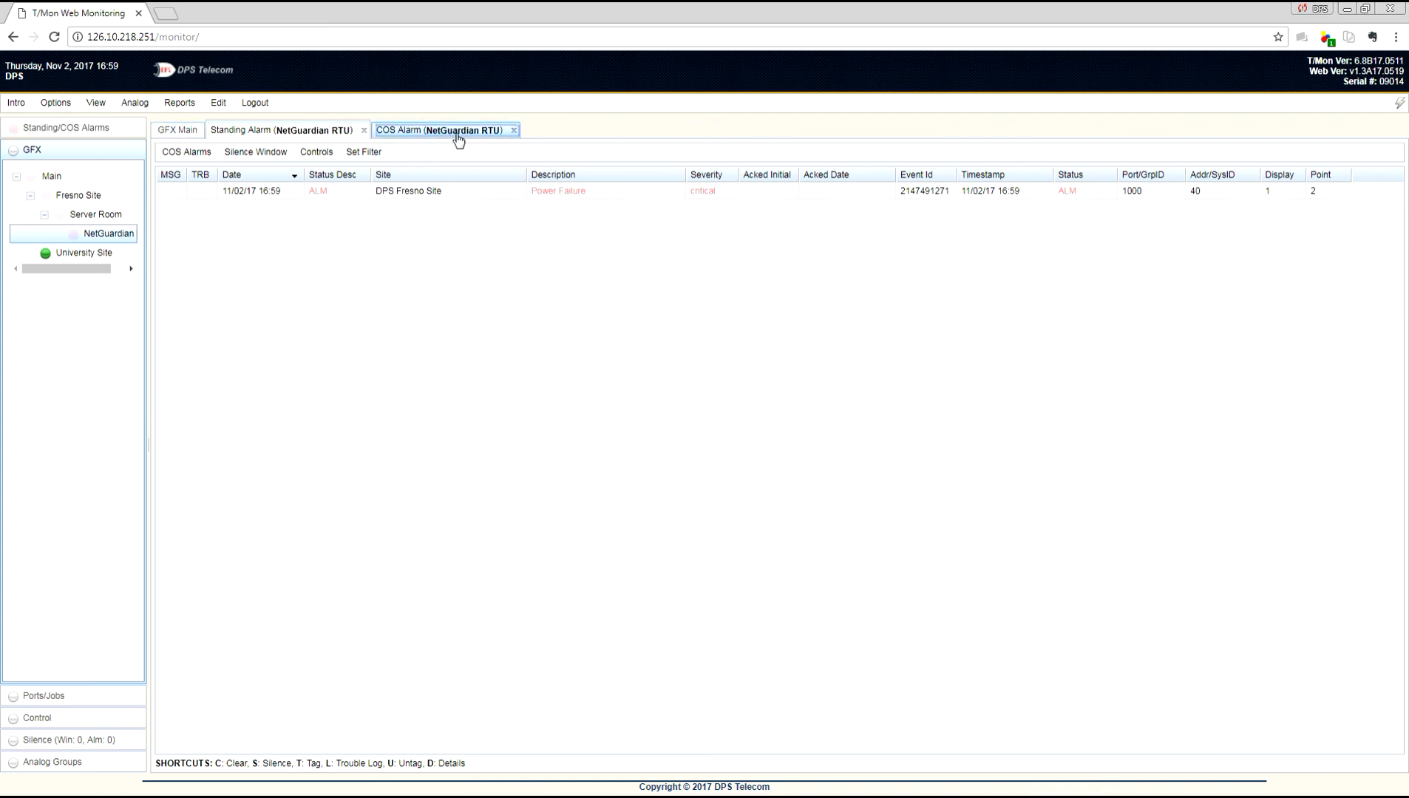
click(177, 130)
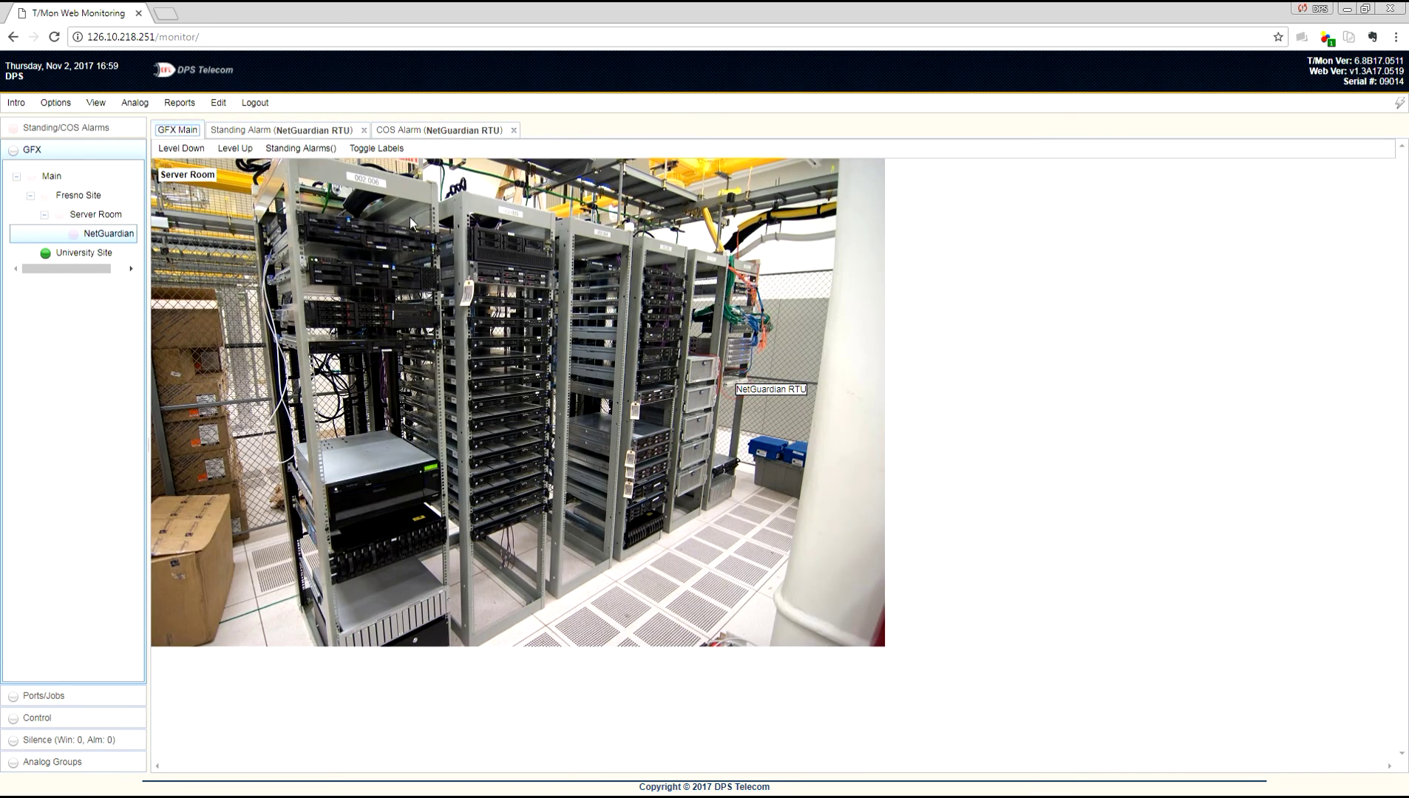